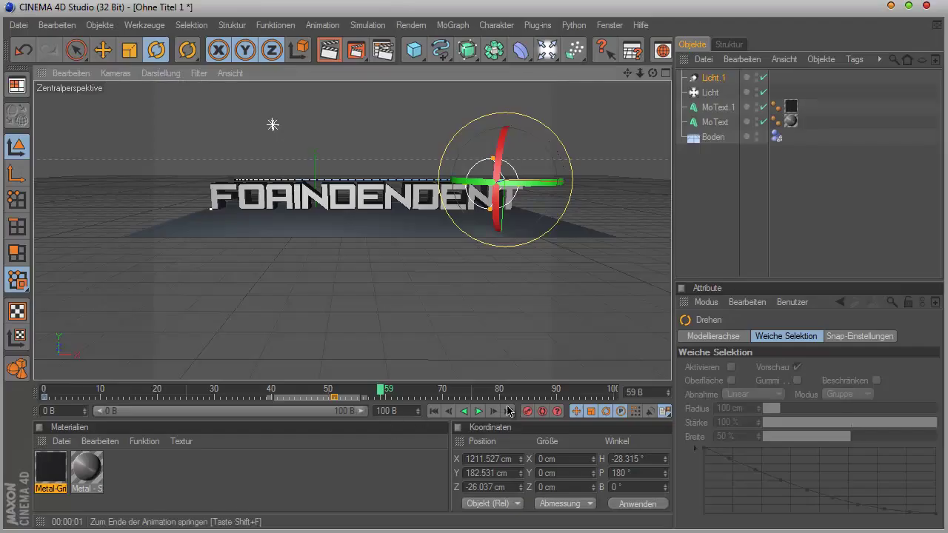
Scrub the old animation through frames around 25, 50, 41 and 37, rendering preview frames.
left_click_drag(380, 390, 2, 383)
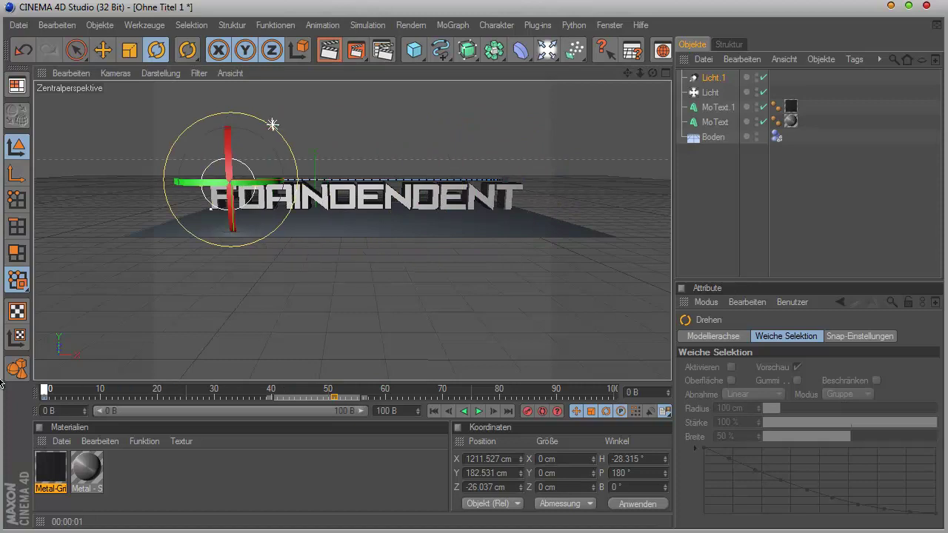
left_click(330, 49)
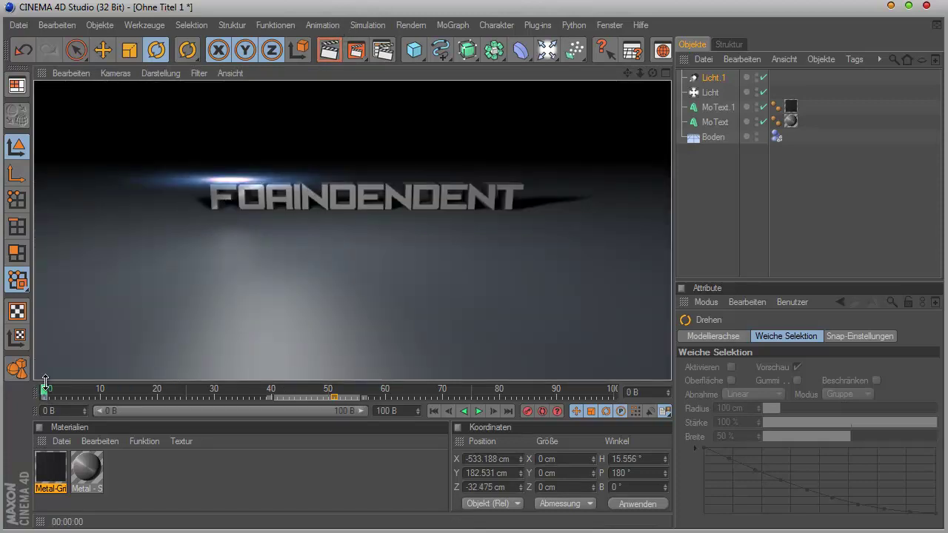
left_click_drag(45, 391, 186, 391)
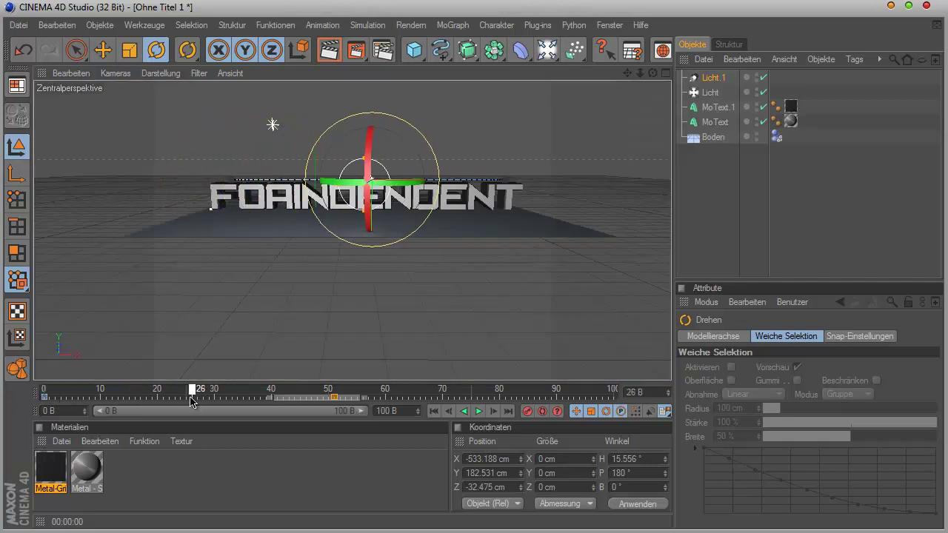
left_click(333, 46)
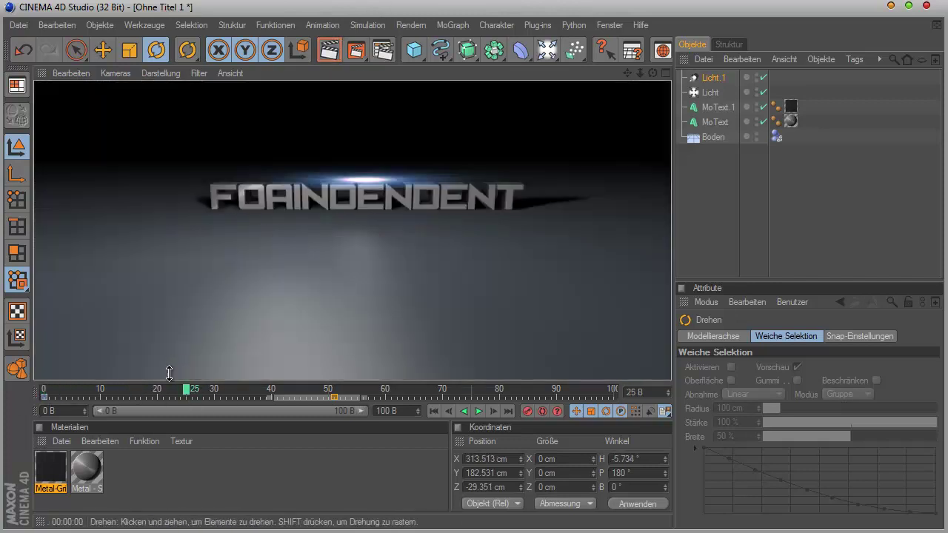
left_click_drag(187, 392, 335, 400)
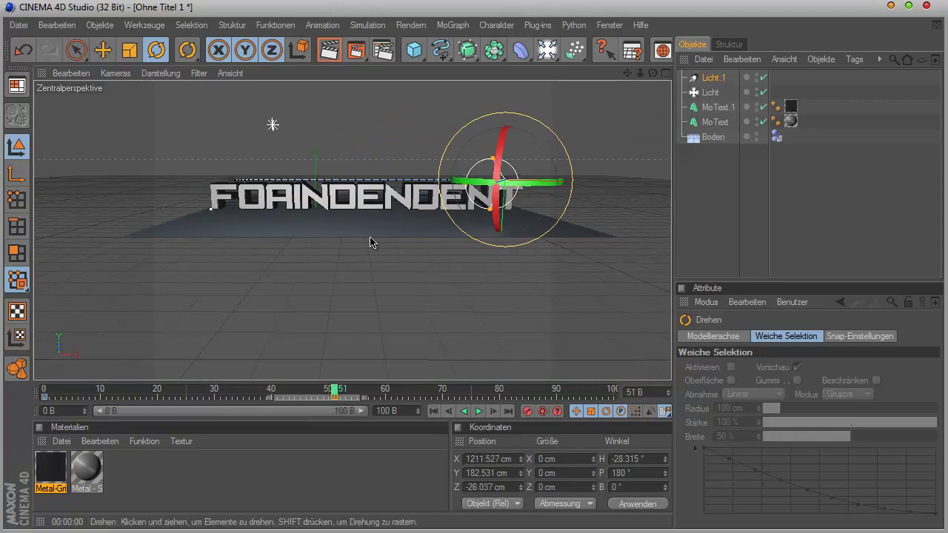
left_click(356, 50)
left_click(337, 80)
key("ctrl+r")
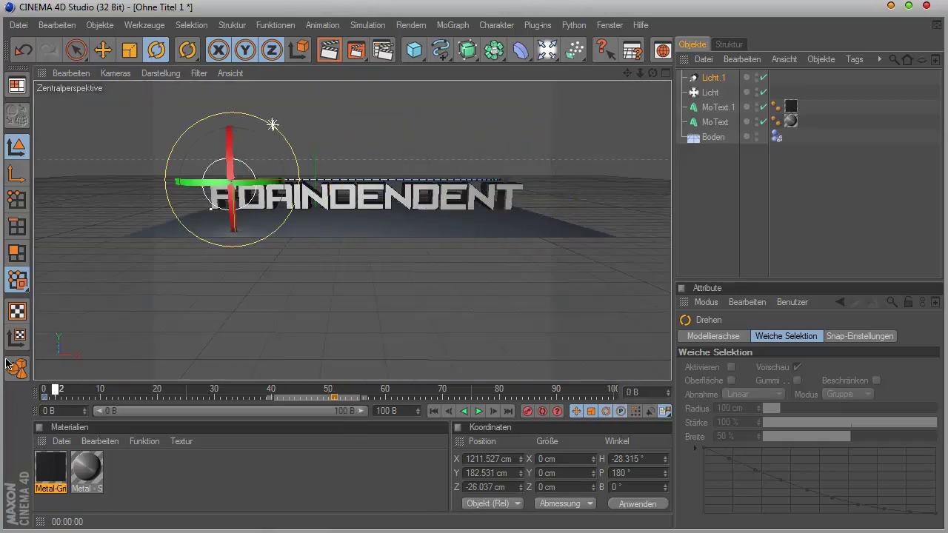
left_click_drag(330, 391, 277, 390)
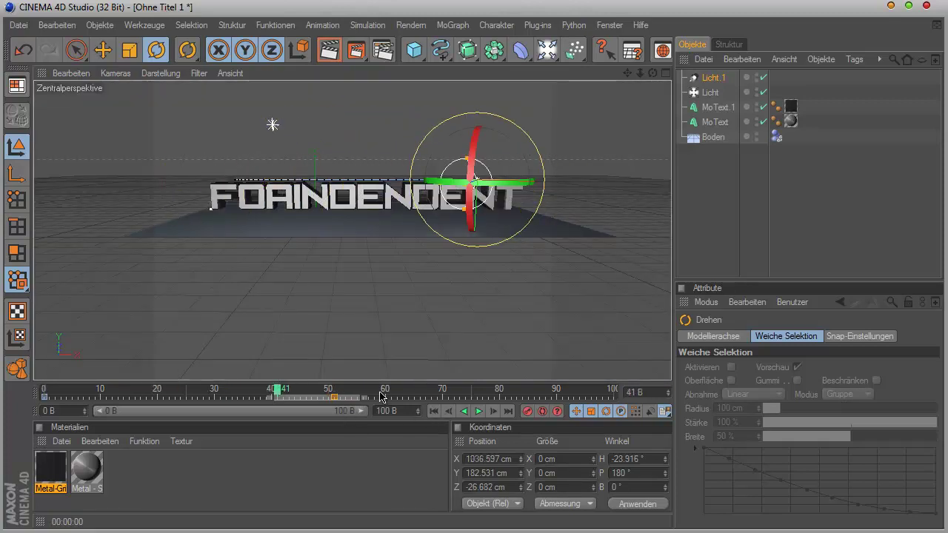
left_click_drag(380, 396, 328, 396)
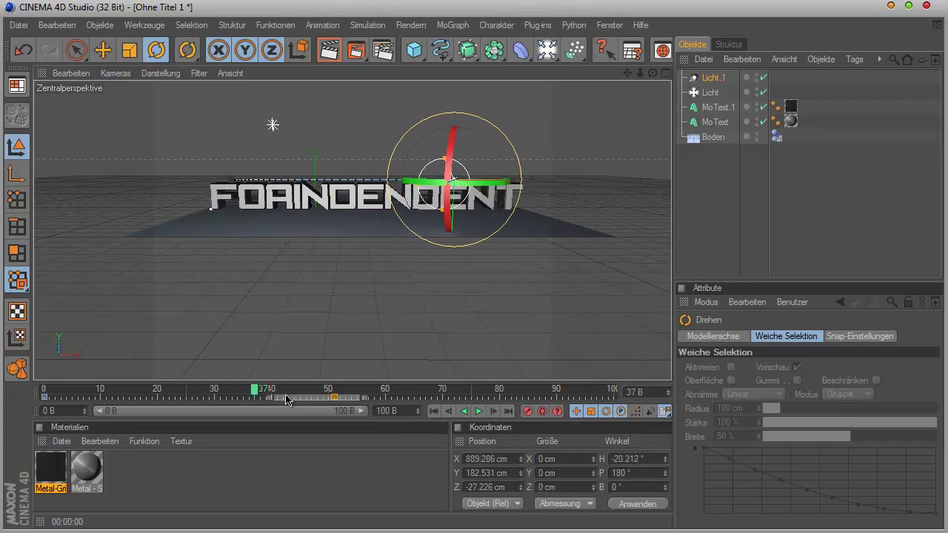
key("ctrl+z")
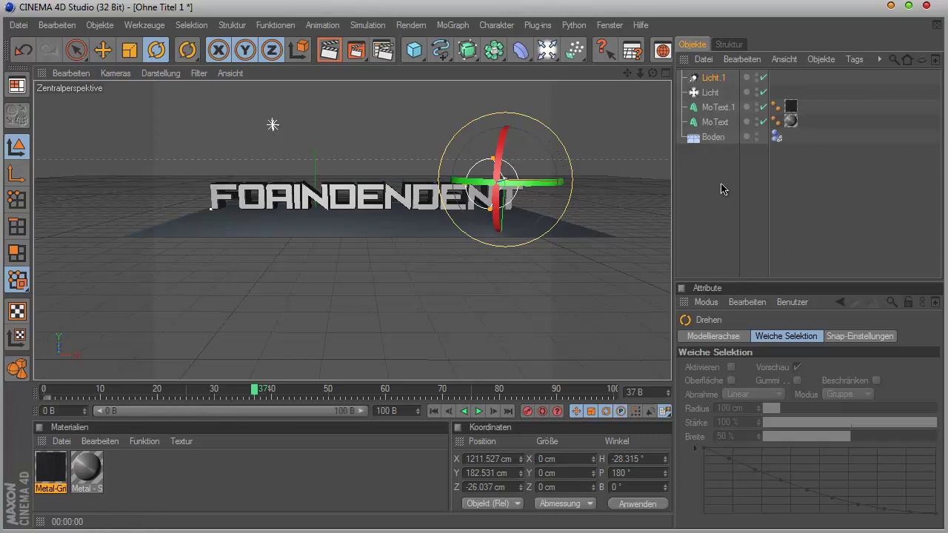
Delete every object from the old scene and add a Boden floor.
left_click_drag(726, 181, 693, 34)
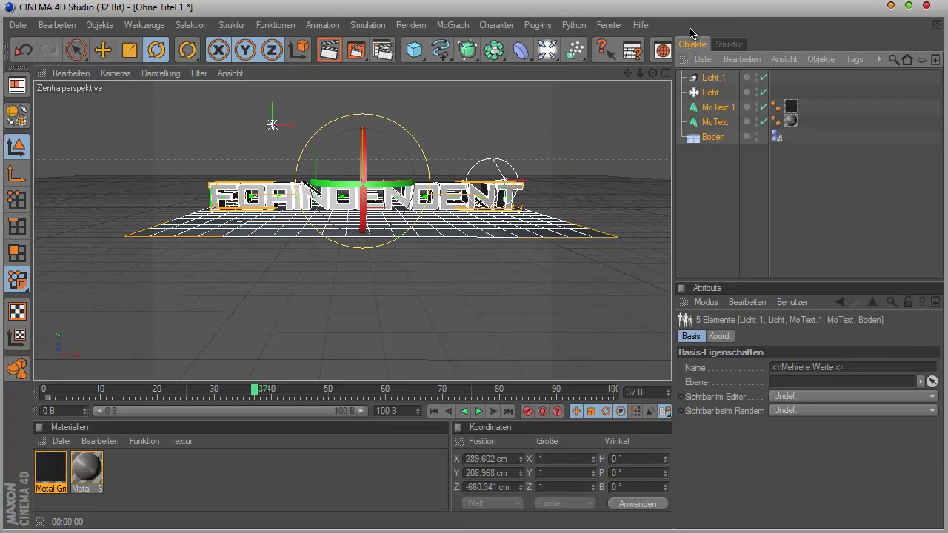
key("Delete")
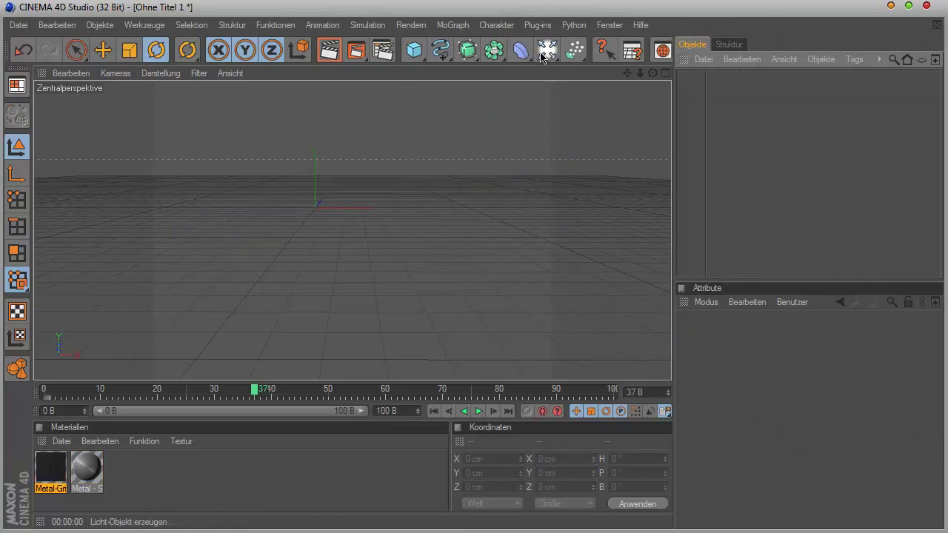
left_click_drag(546, 49, 633, 169)
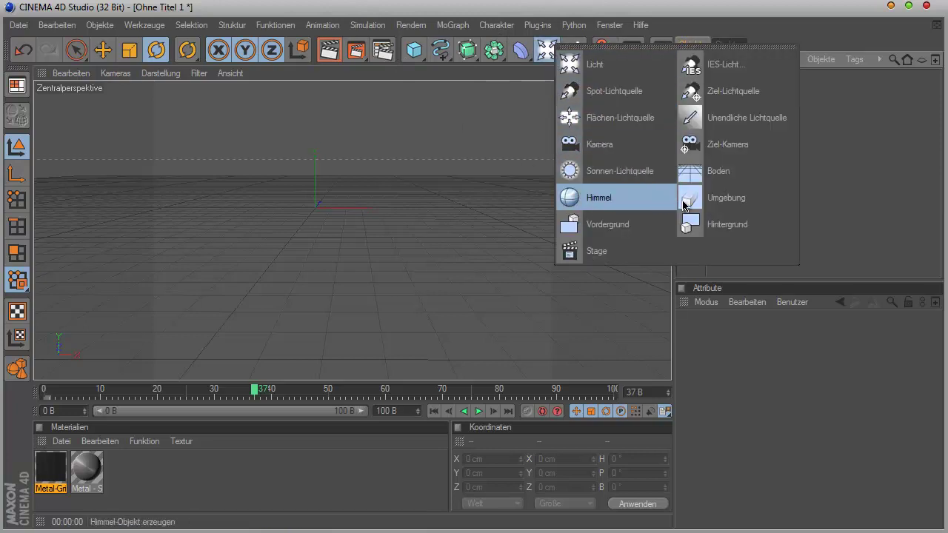
left_click_drag(649, 186, 707, 174)
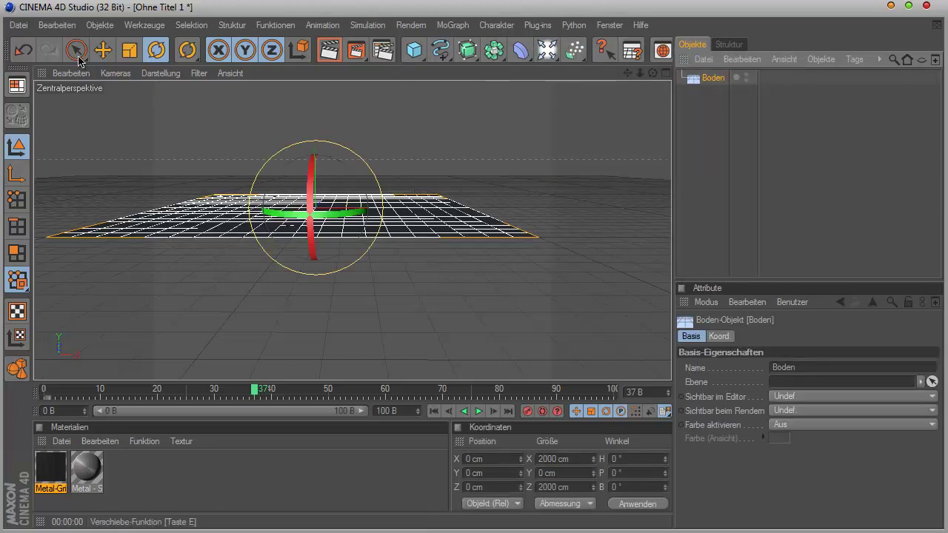
key("e")
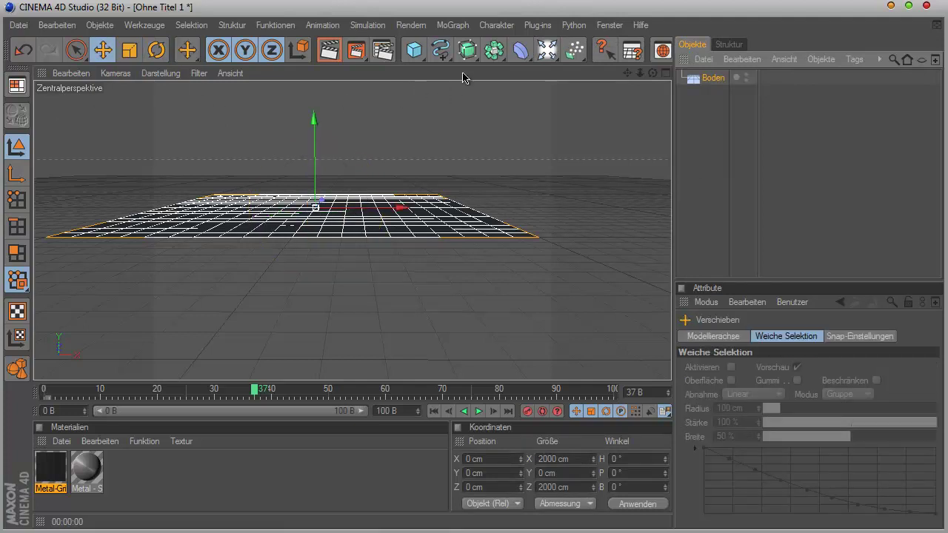
Create a new MoText object and show its Objekt text and depth settings.
left_click(452, 25)
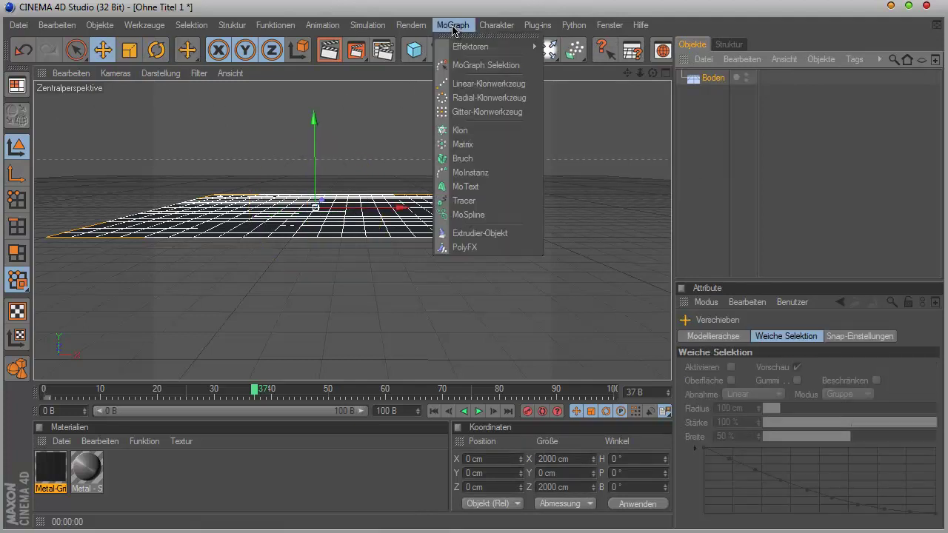
left_click(460, 188)
left_click(797, 337)
type("FoAlnDeNdEnT")
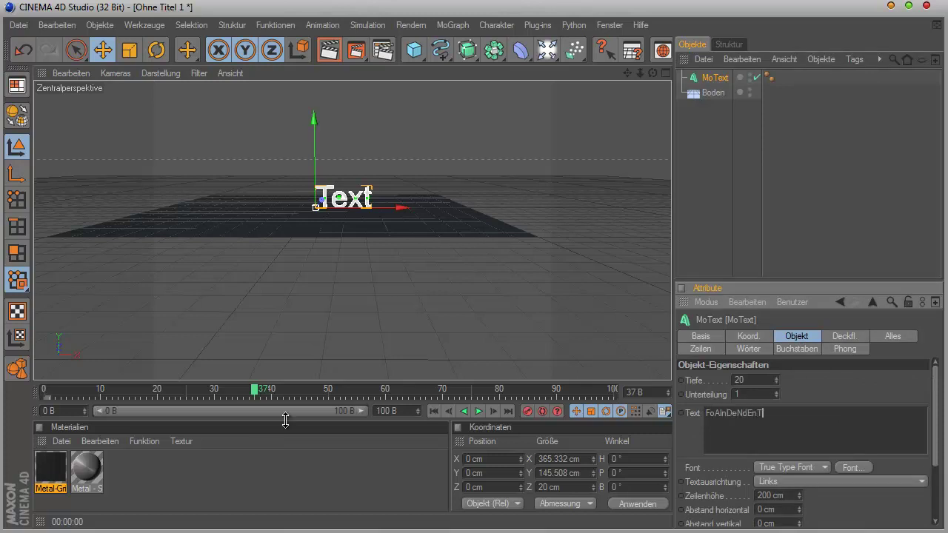
Set the MoText font to Ethnocentric.
left_click(853, 468)
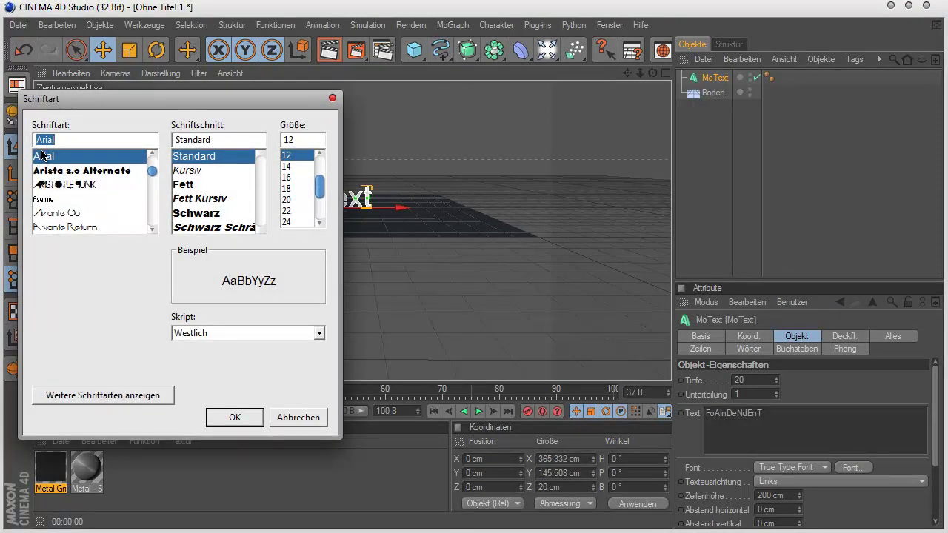
type("e")
scroll(66, 164, "down", 2)
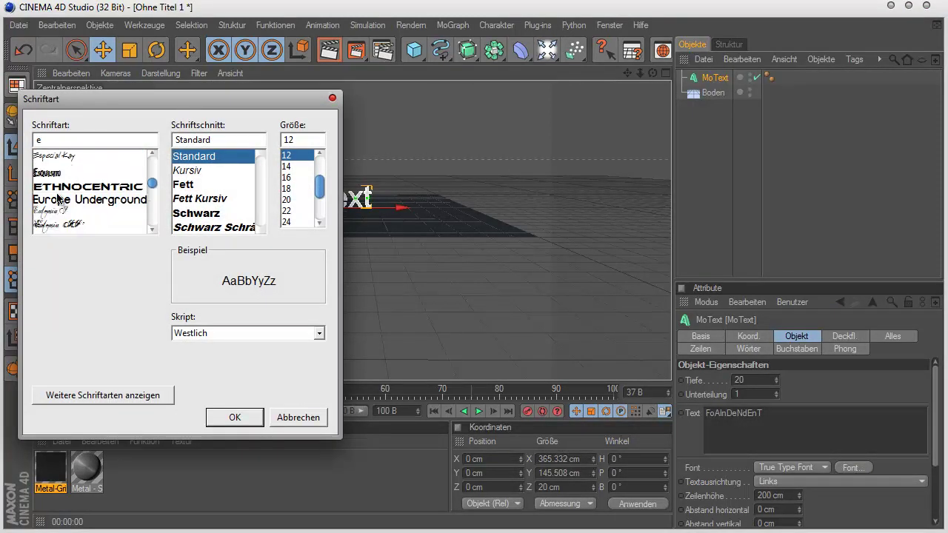
left_click(58, 187)
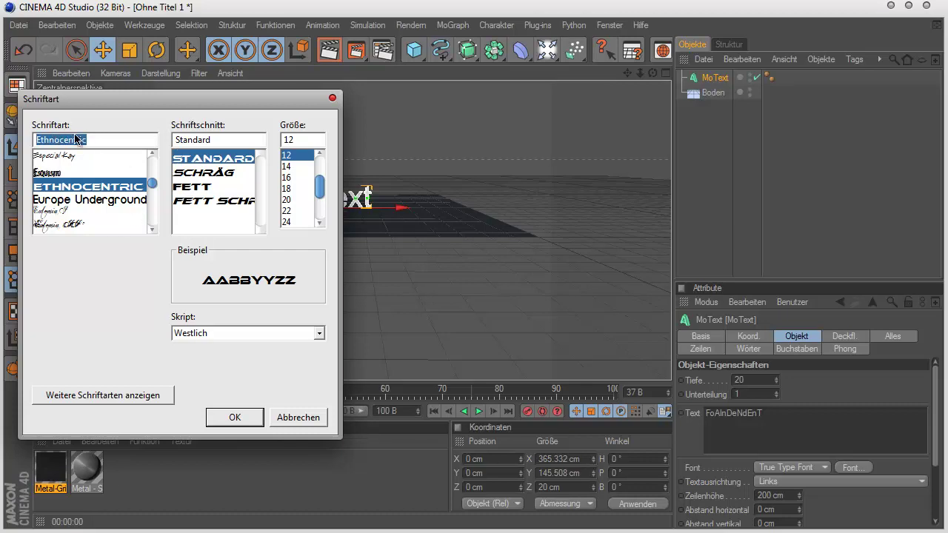
left_click(220, 418)
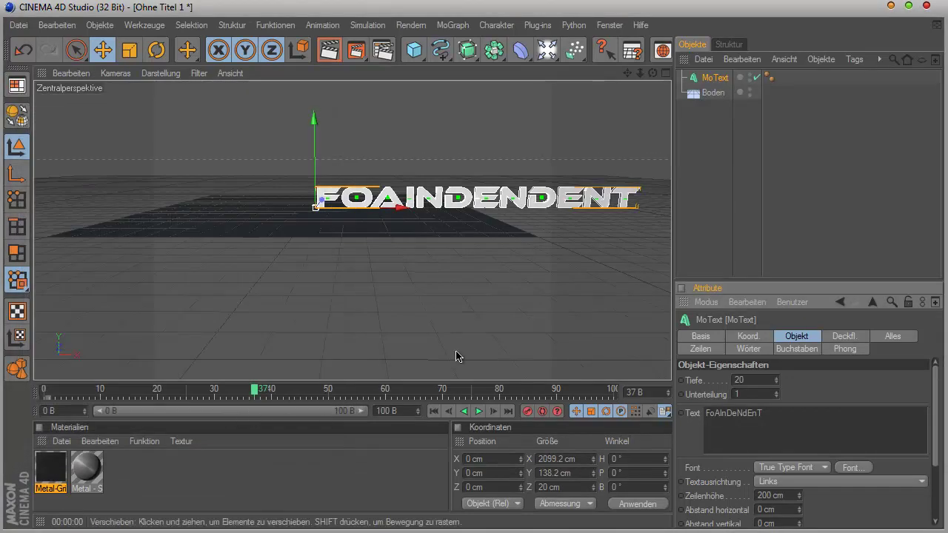
Shift the text left to X -868 cm and raise its depth (Tiefe) from 20 to 80.
left_click_drag(364, 206, 231, 207)
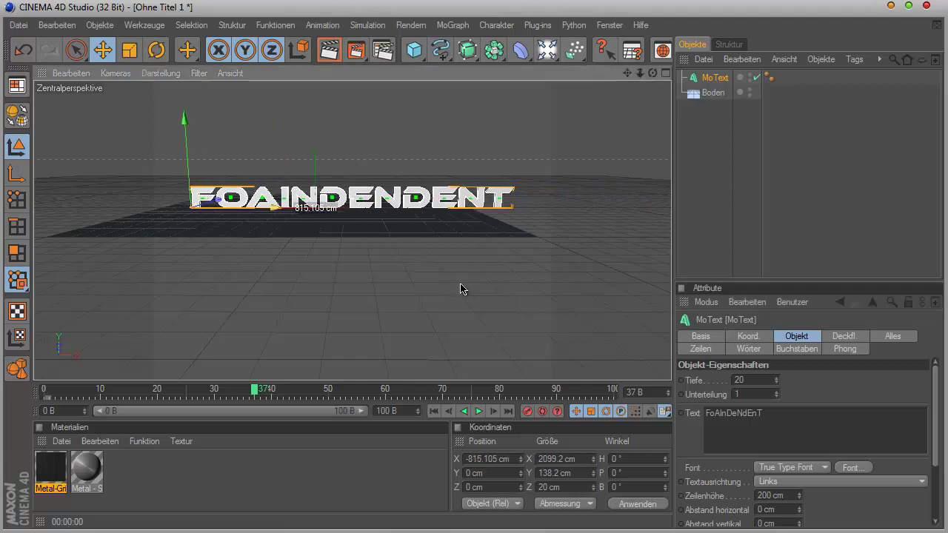
scroll(385, 200, "up", 3)
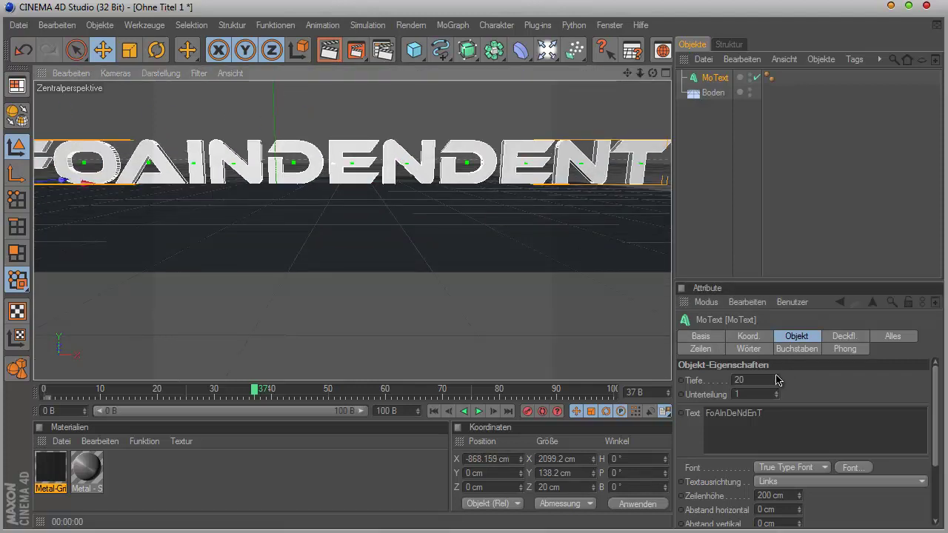
left_click_drag(776, 380, 779, 374)
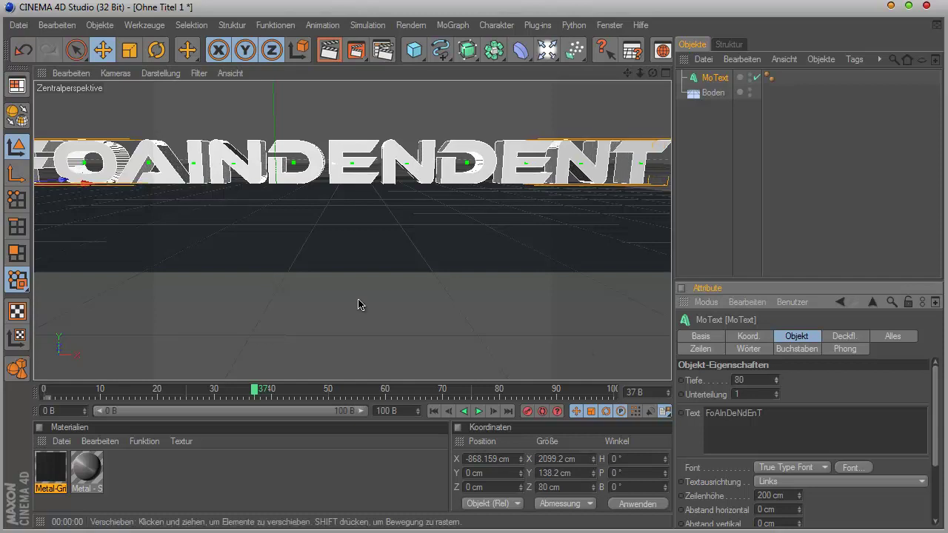
scroll(363, 299, "down", 2)
scroll(364, 299, "down", 1)
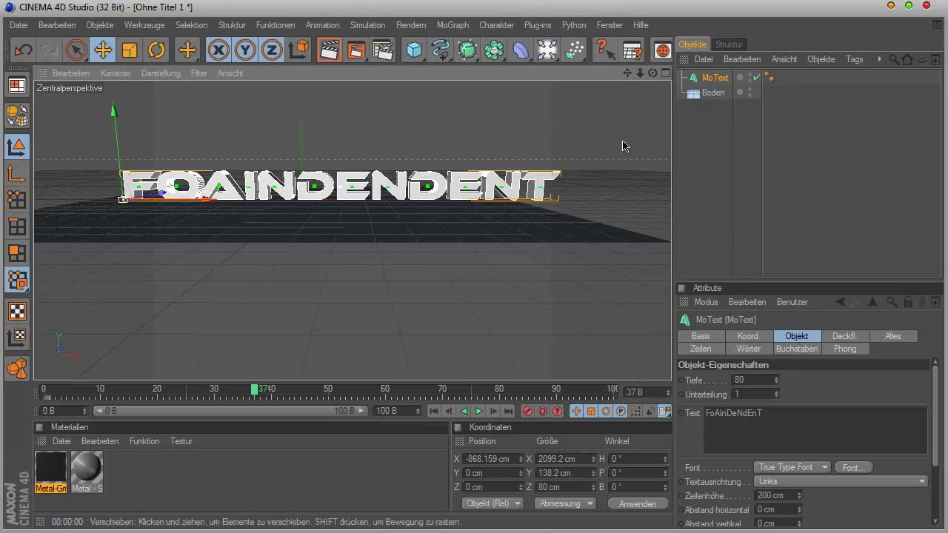
Choose the HDV/HDTV 720 29.97 output preset at 1280 × 720 in Render Settings.
left_click(383, 49)
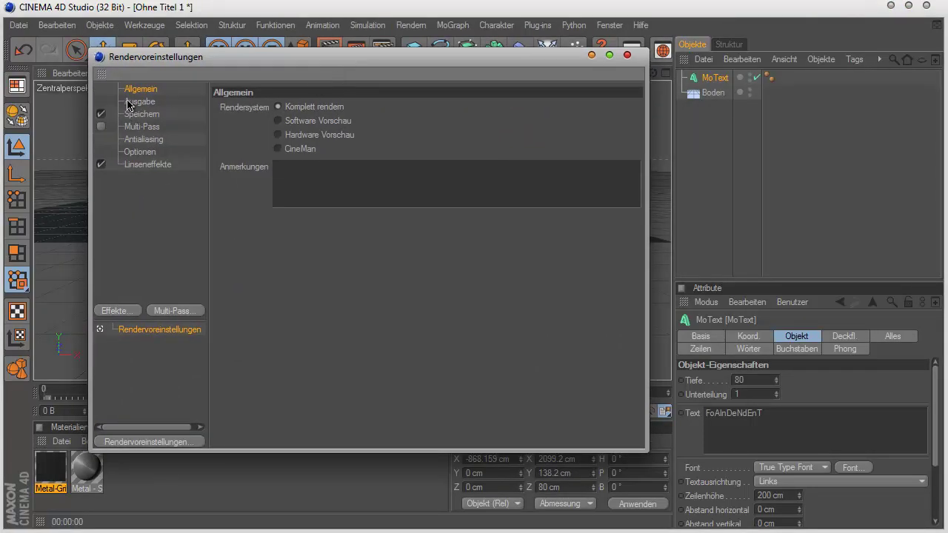
left_click(137, 102)
left_click(229, 108)
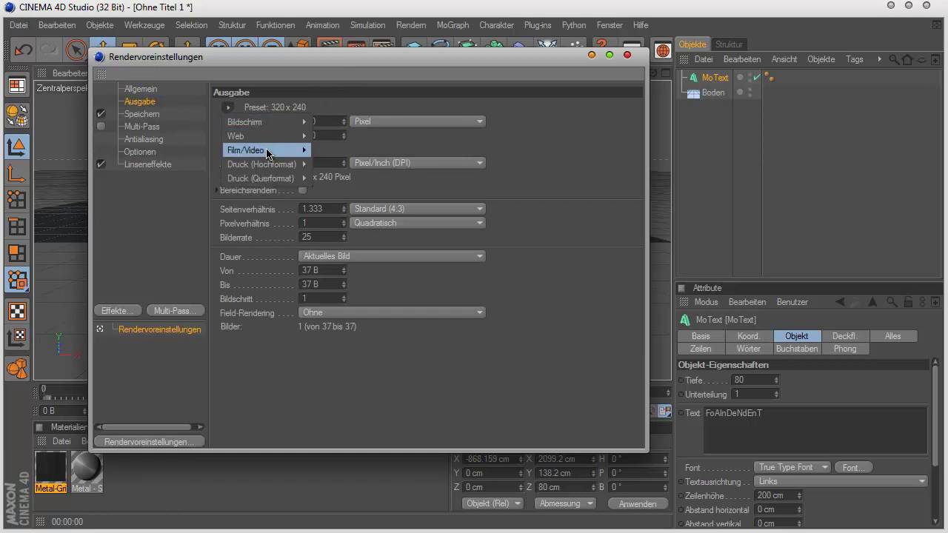
mouse_move(263, 150)
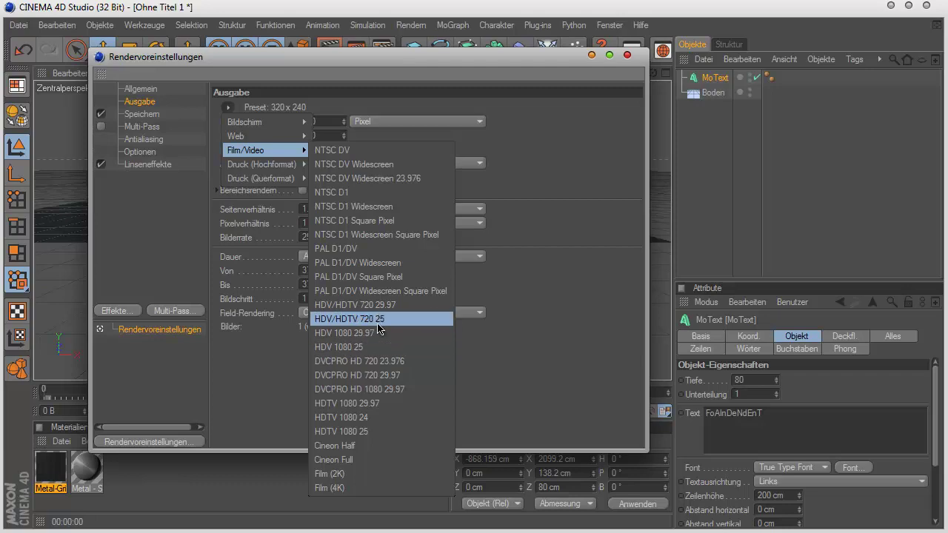
left_click(379, 305)
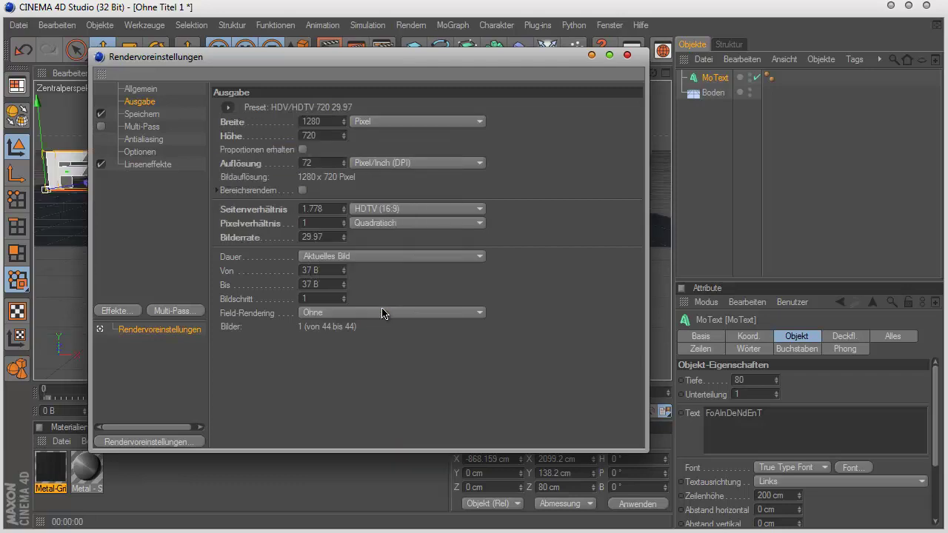
left_click(627, 56)
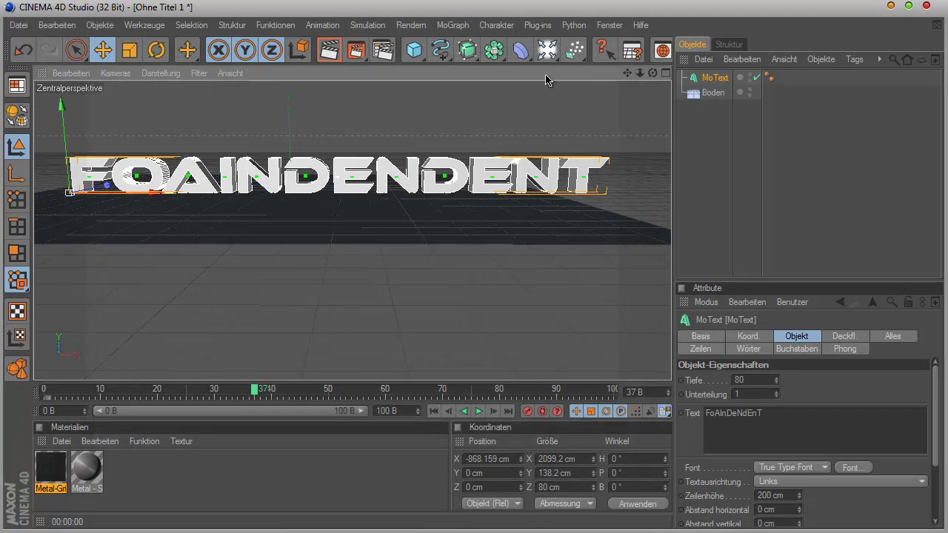
left_click(383, 49)
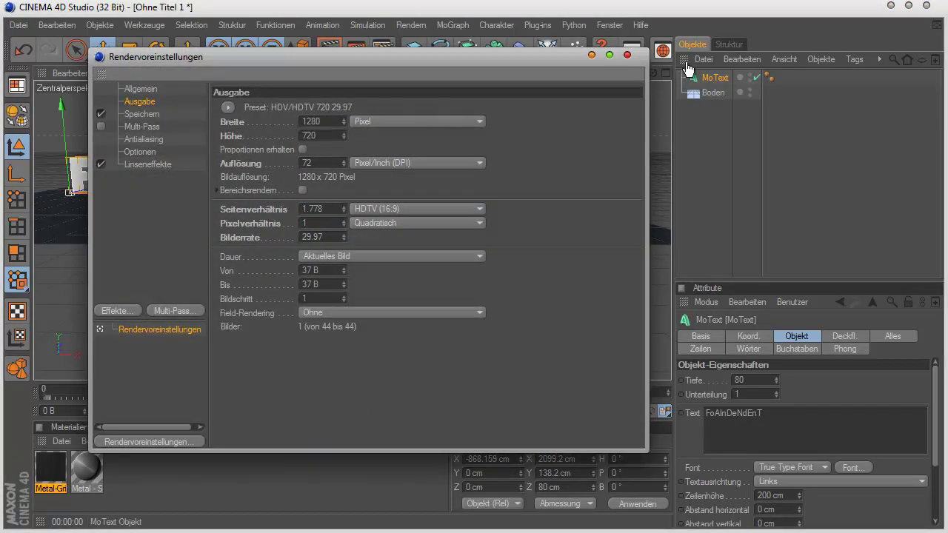
left_click(627, 56)
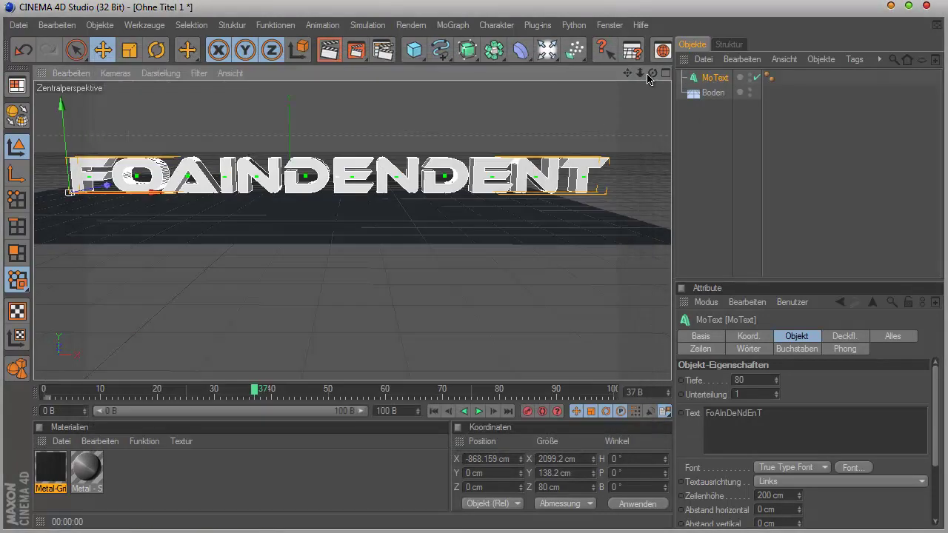
Nudge the text slightly left and duplicate the MoText object.
left_click_drag(628, 74, 621, 87)
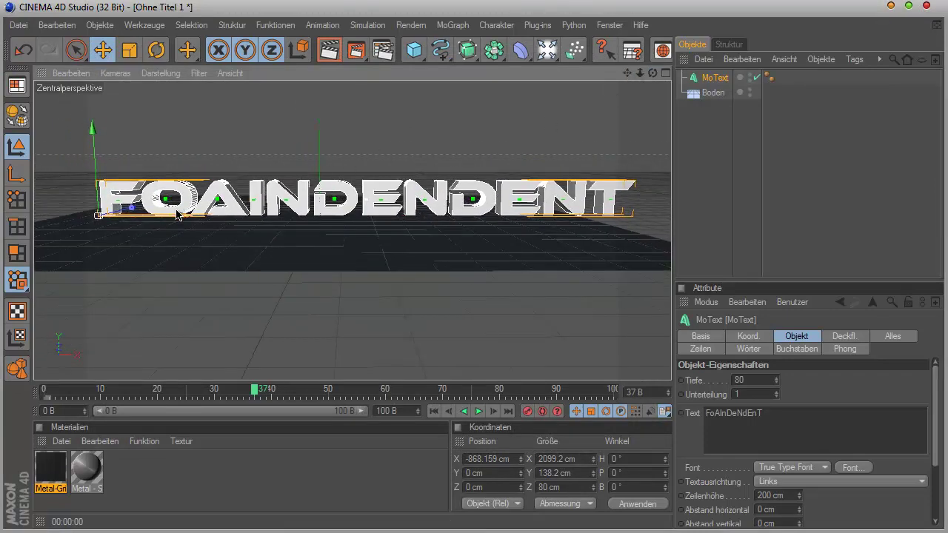
left_click_drag(189, 211, 177, 216)
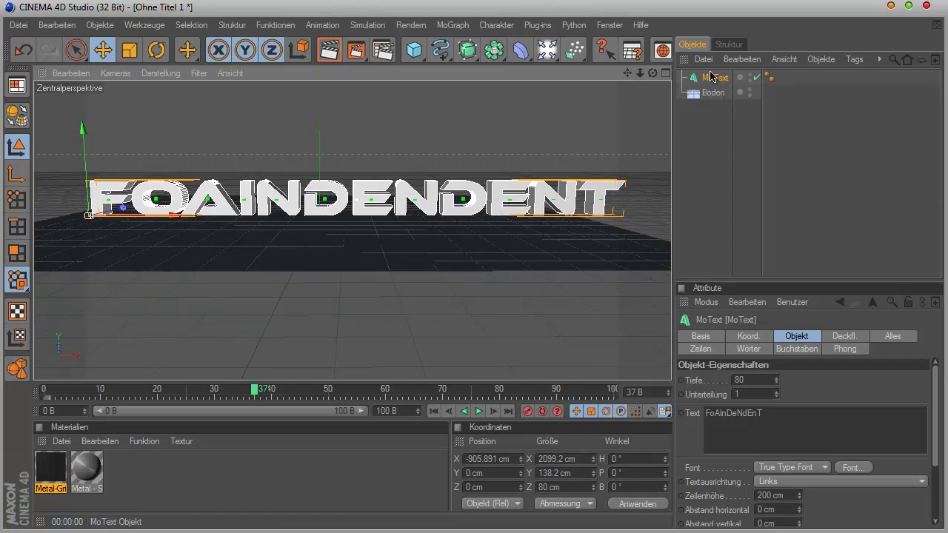
left_click_drag(714, 82, 713, 78)
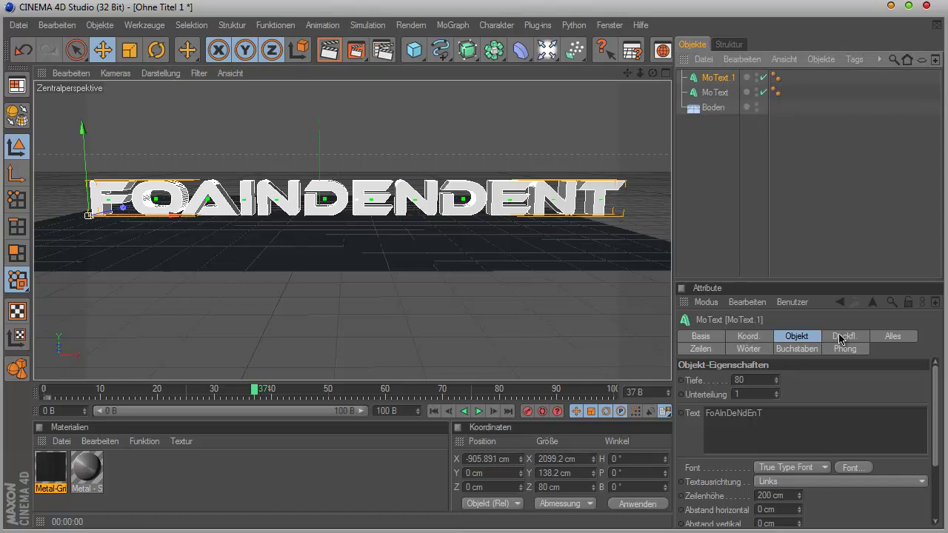
Give the copy 5 cm rounded start caps (Deckflächen und Rundung).
left_click(843, 338)
left_click(828, 380)
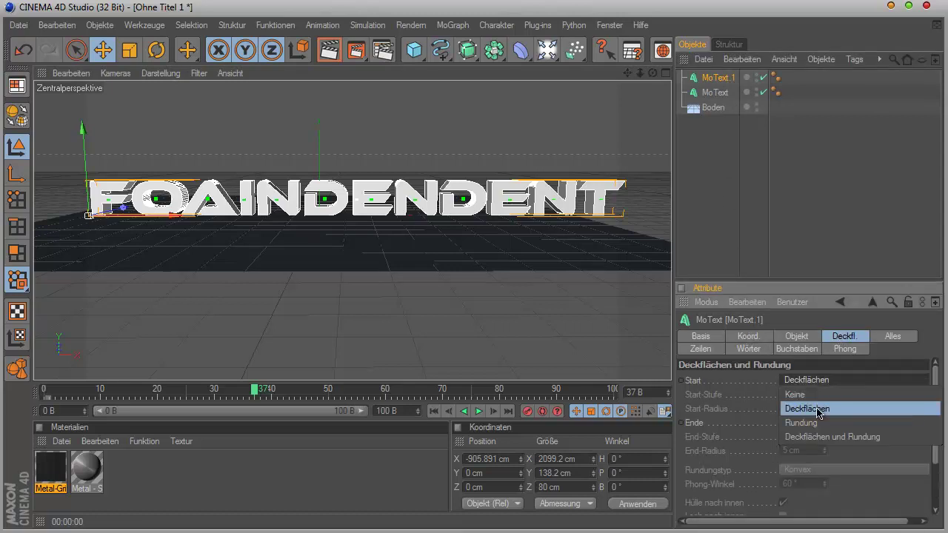
left_click(820, 442)
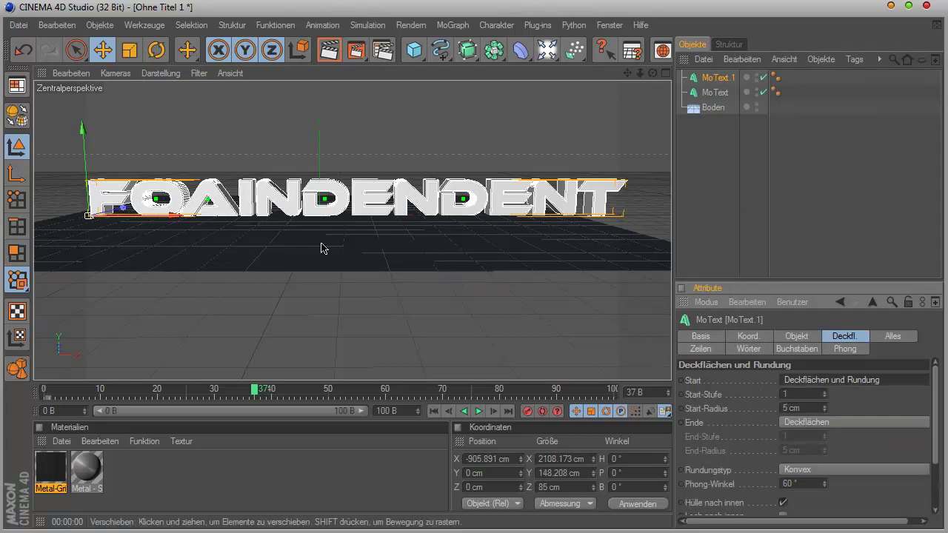
Move the copy back along Z to 10.841 cm in the Rechts view.
middle_click(230, 239)
middle_click(351, 88)
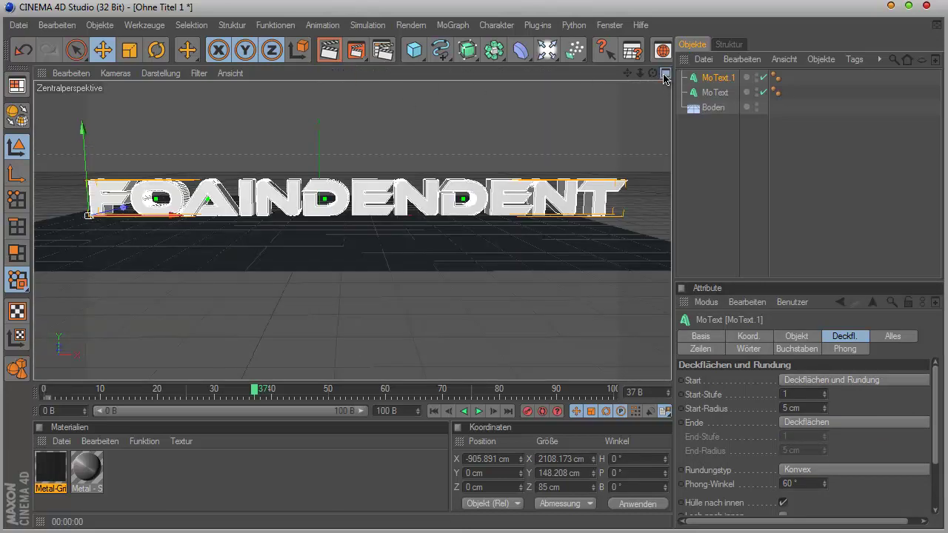
left_click(664, 74)
middle_click(334, 243)
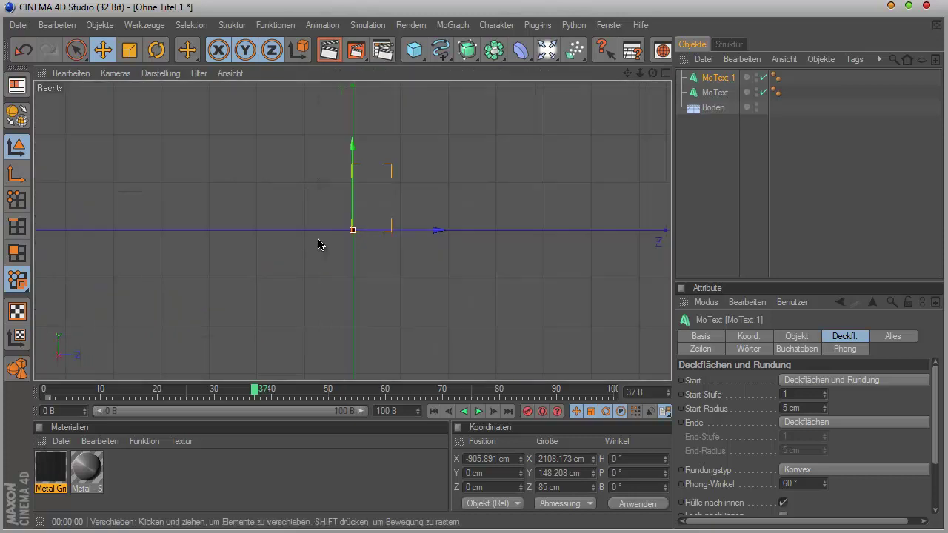
left_click_drag(408, 232, 468, 289)
key("ctrl+z")
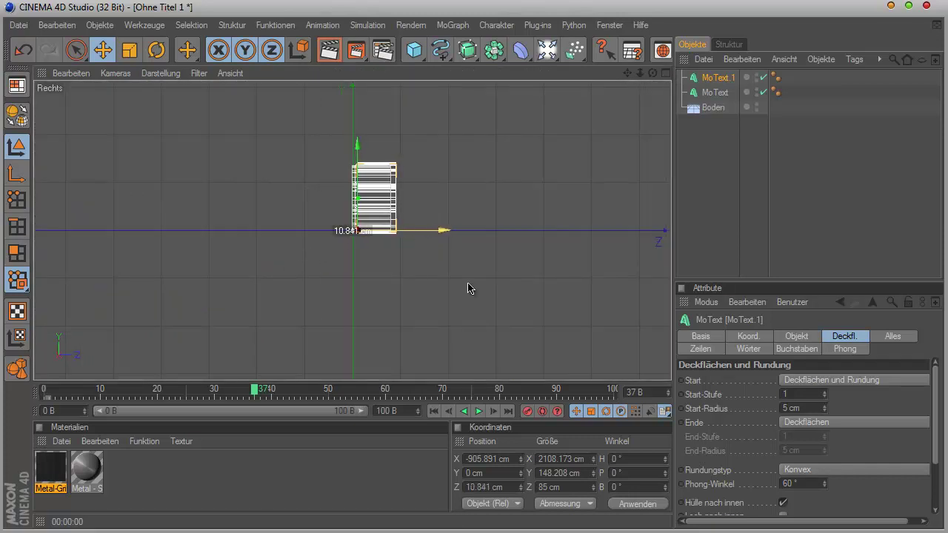
middle_click(574, 83)
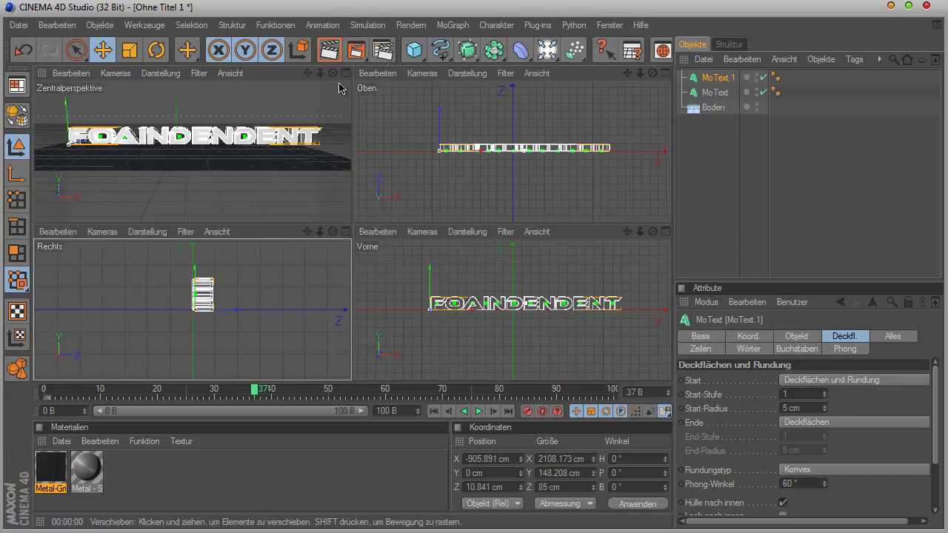
middle_click(348, 166)
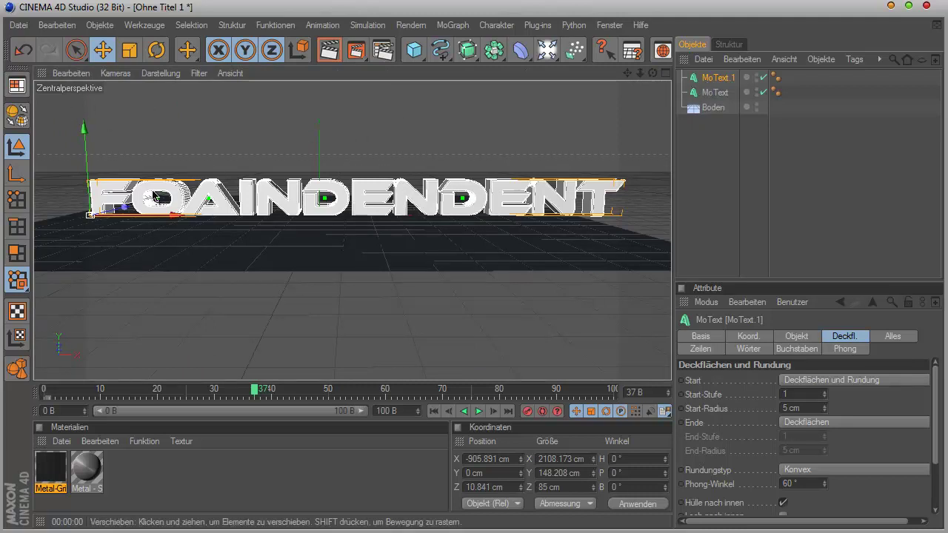
left_click(330, 51)
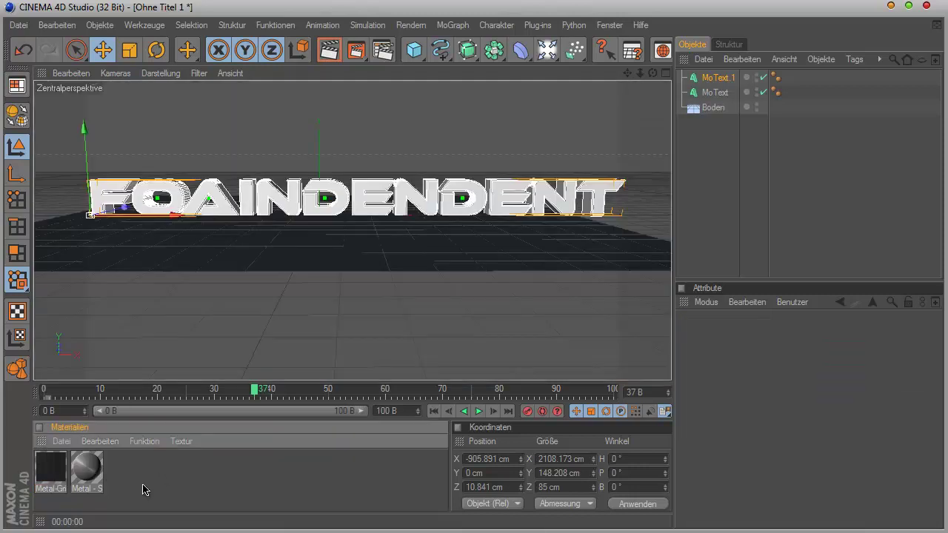
left_click_drag(141, 489, 73, 470)
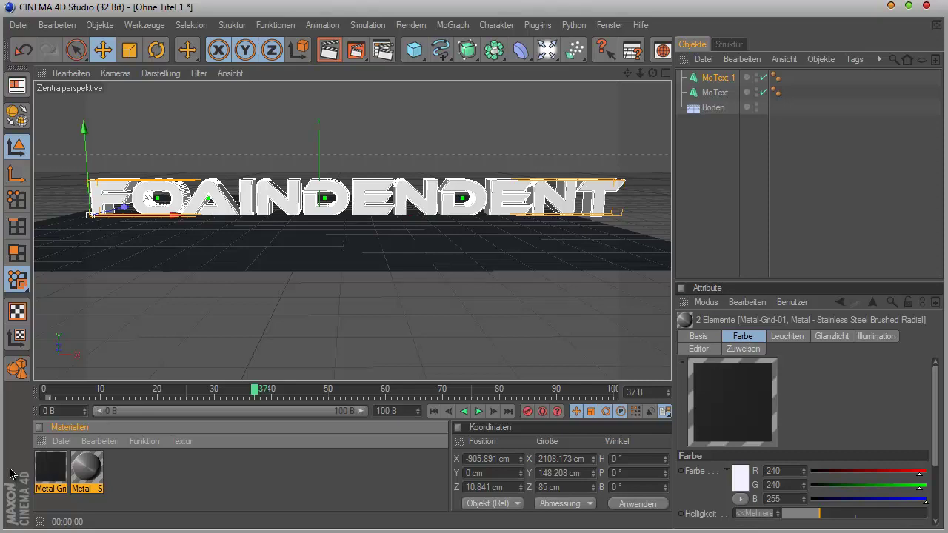
left_click(663, 51)
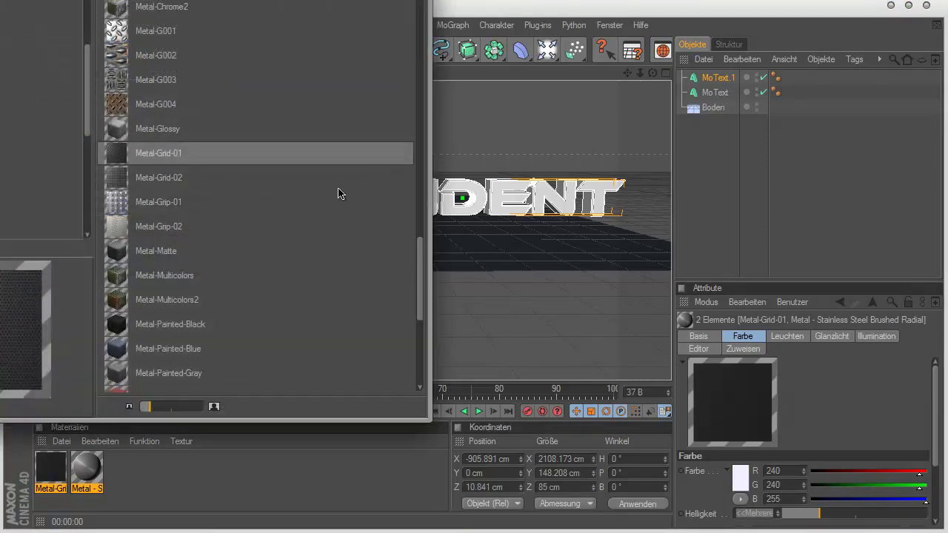
left_click_drag(278, 1, 552, 58)
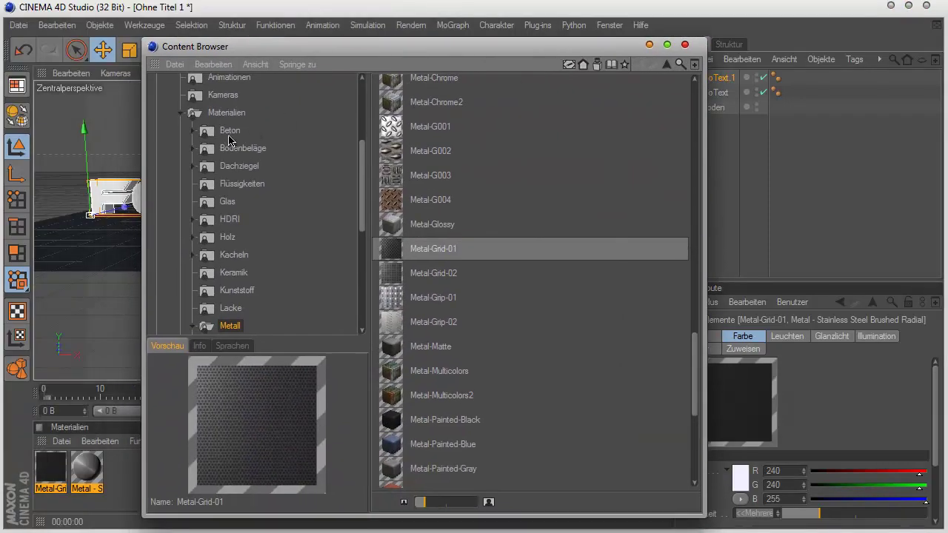
scroll(230, 139, "up", 2)
scroll(234, 139, "up", 2)
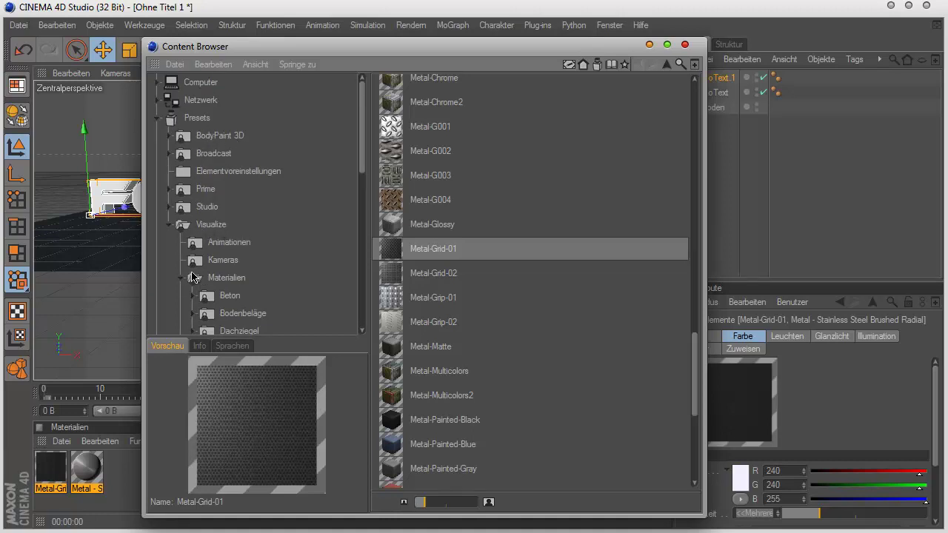
scroll(226, 291, "down", 4)
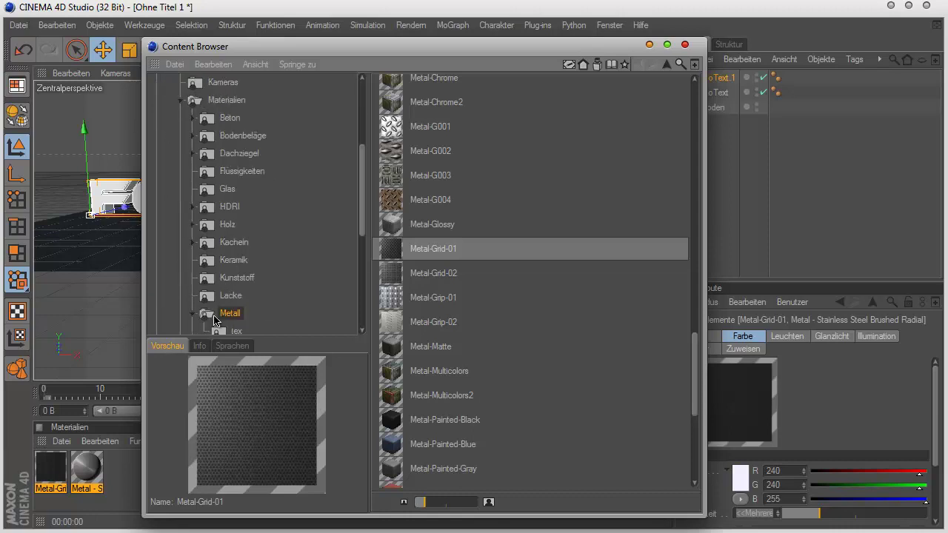
scroll(222, 325, "down", 2)
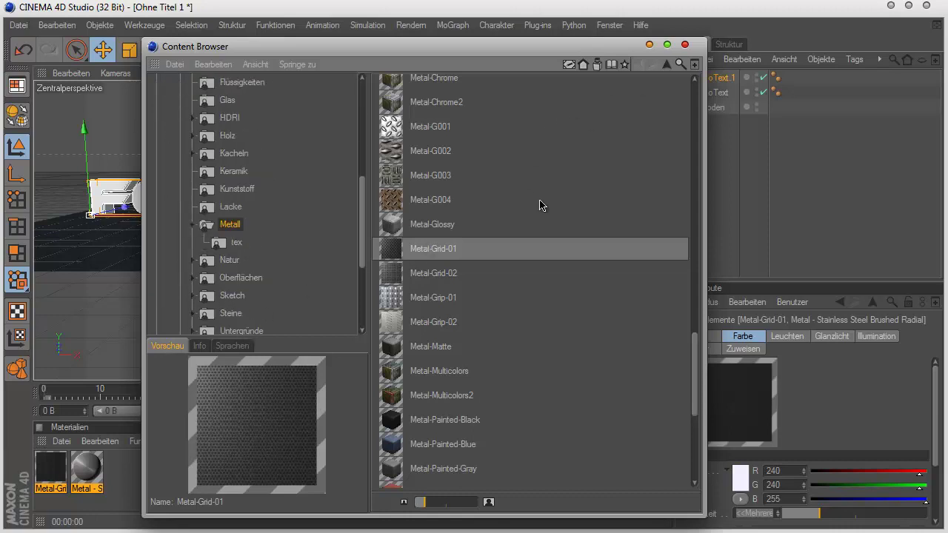
left_click(684, 48)
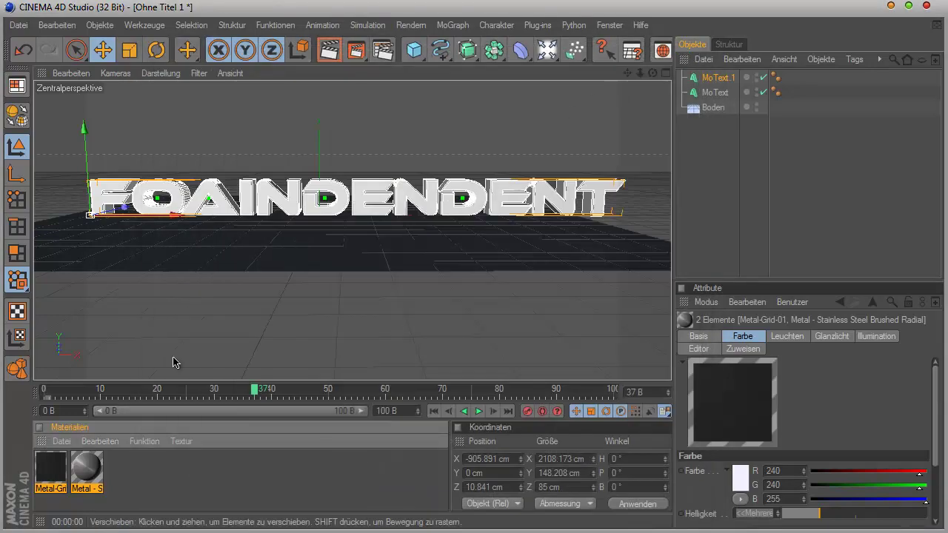
Apply Metal-Grid-01 to MoText.1 and the brushed stainless steel to MoText.
left_click(55, 474)
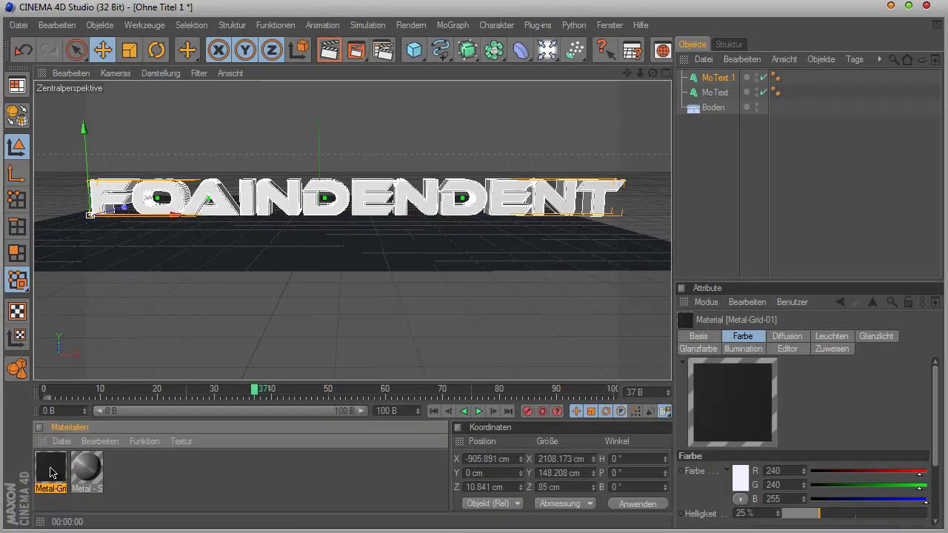
mouse_move(54, 474)
left_mouse_down()
mouse_move(711, 96)
mouse_move(716, 77)
left_mouse_up()
left_click(158, 477)
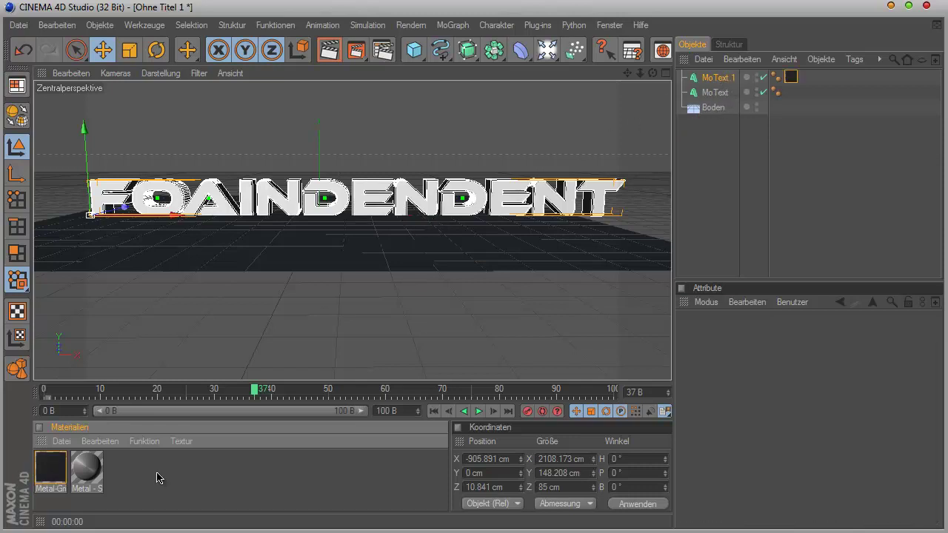
mouse_move(89, 478)
left_mouse_down()
mouse_move(473, 294)
mouse_move(723, 96)
left_mouse_up()
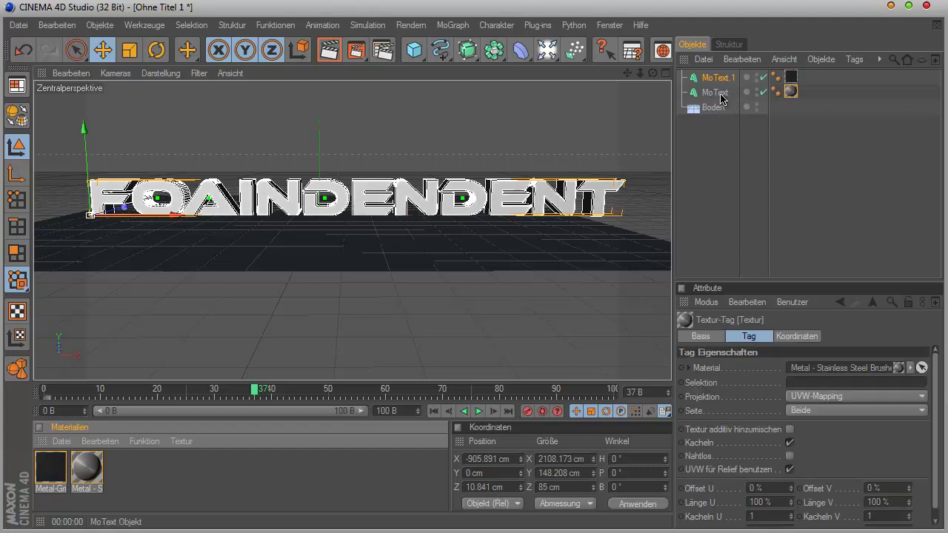
Set the steel texture's projection to Fläche-Mapping and render a preview.
left_click(791, 92)
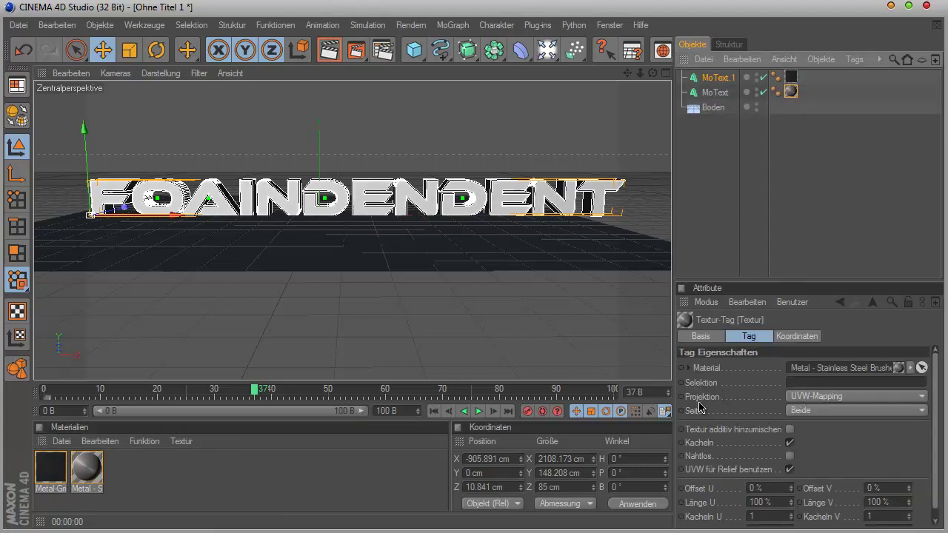
left_click(849, 398)
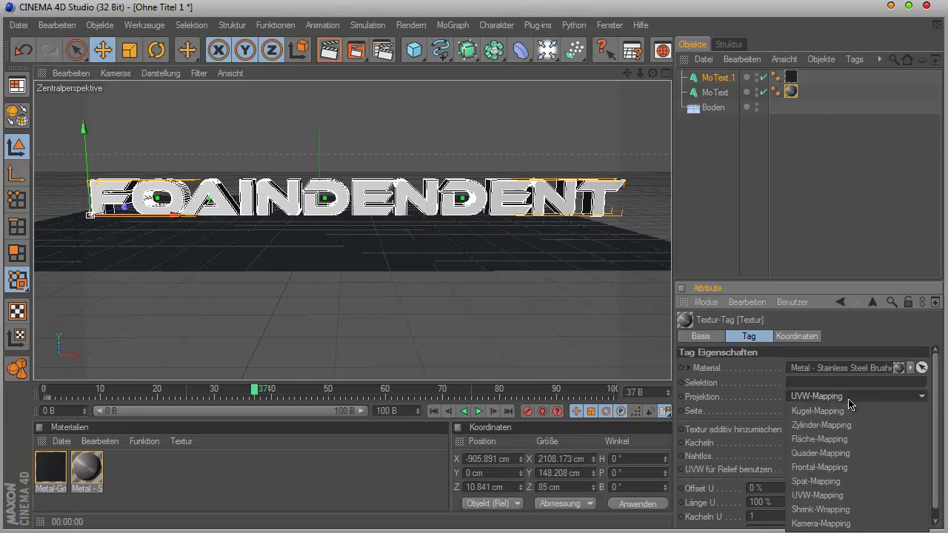
left_click(835, 440)
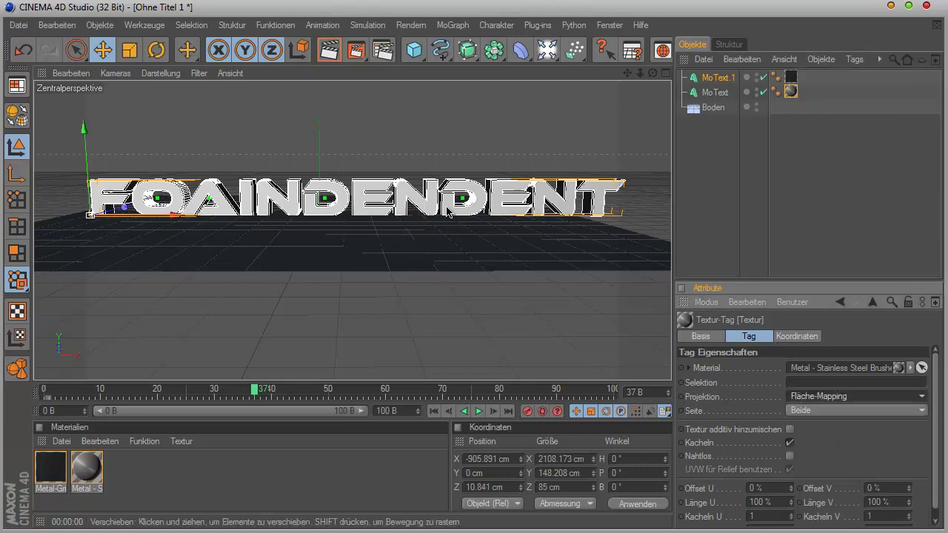
left_click(329, 50)
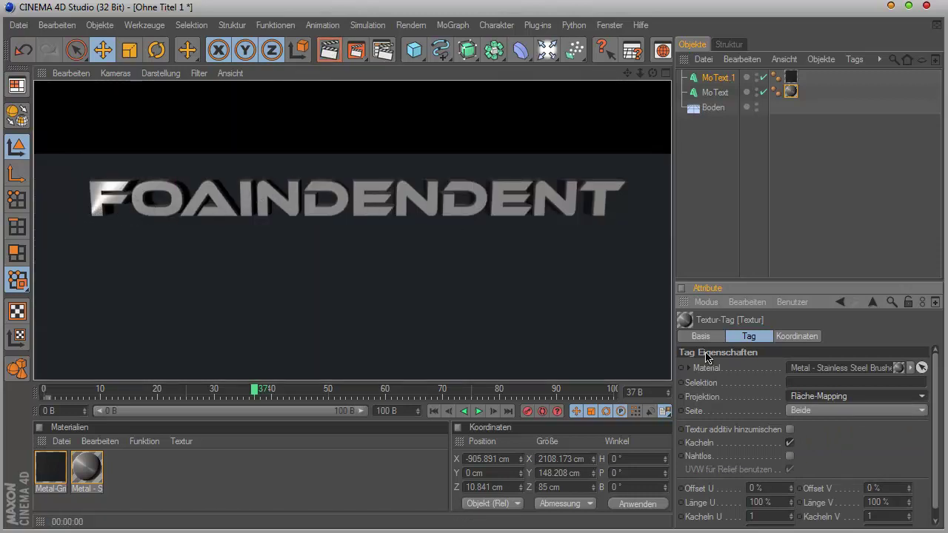
Select MoText and MoText.1 and raise them together to Y 7.434 cm in the Rechts view.
left_click(712, 107)
middle_click(274, 164)
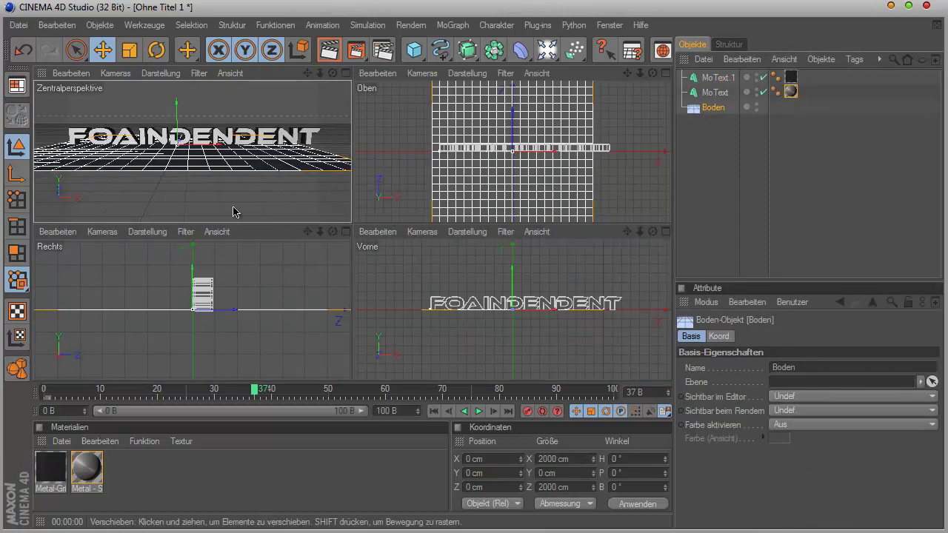
middle_click(240, 309)
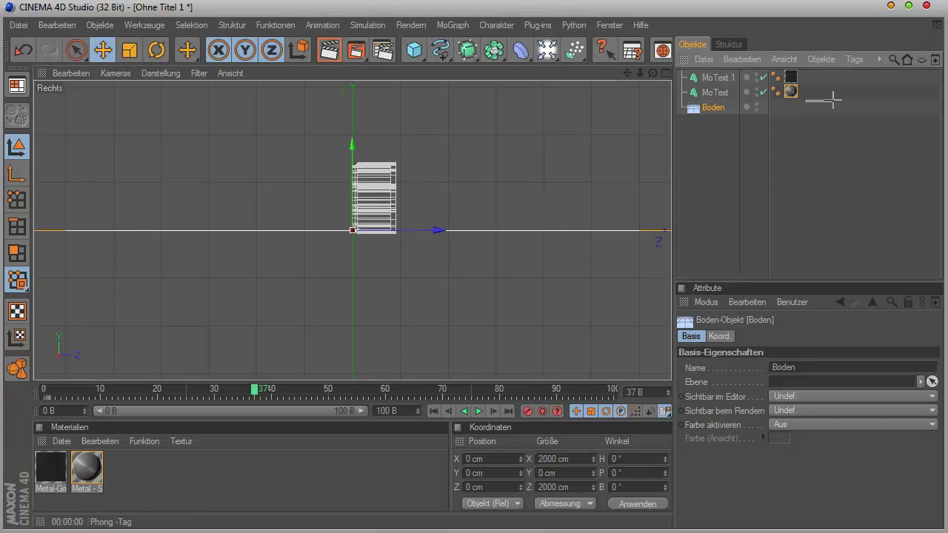
left_click_drag(846, 113, 686, 71)
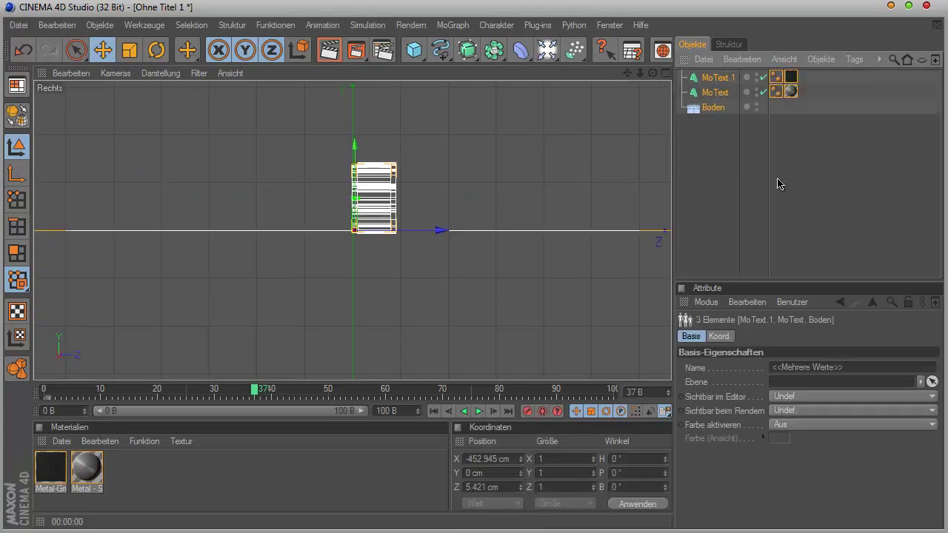
left_click(714, 108, "ctrl")
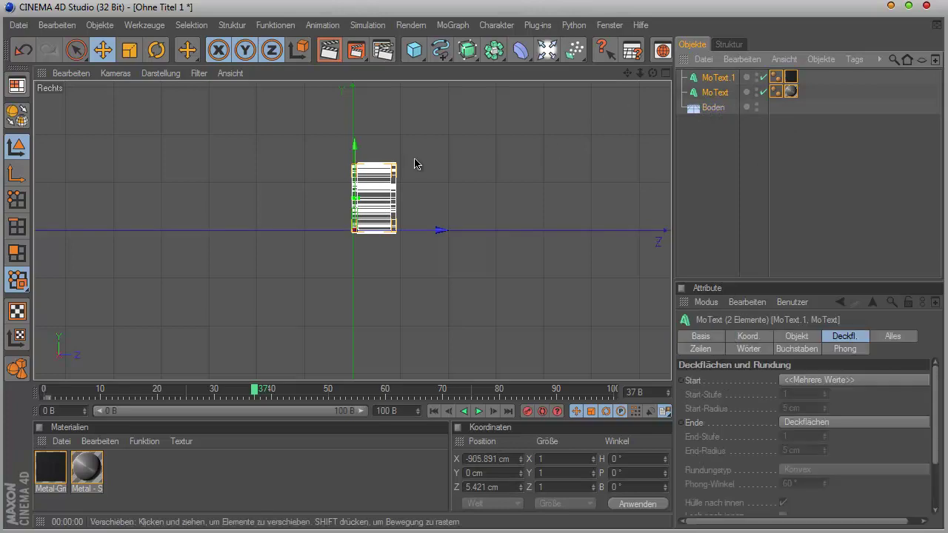
left_click_drag(355, 146, 467, 289)
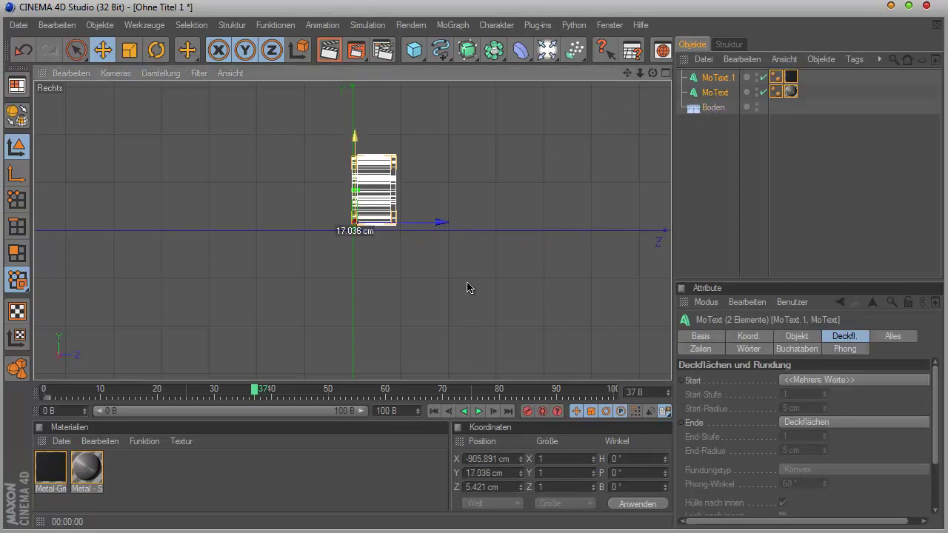
left_click_drag(355, 155, 468, 288)
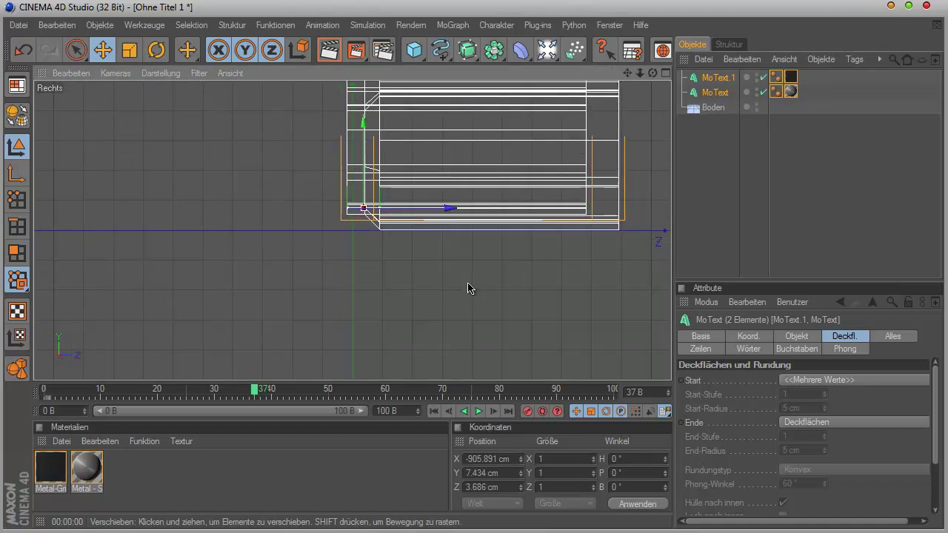
middle_click(229, 221)
middle_click(274, 143)
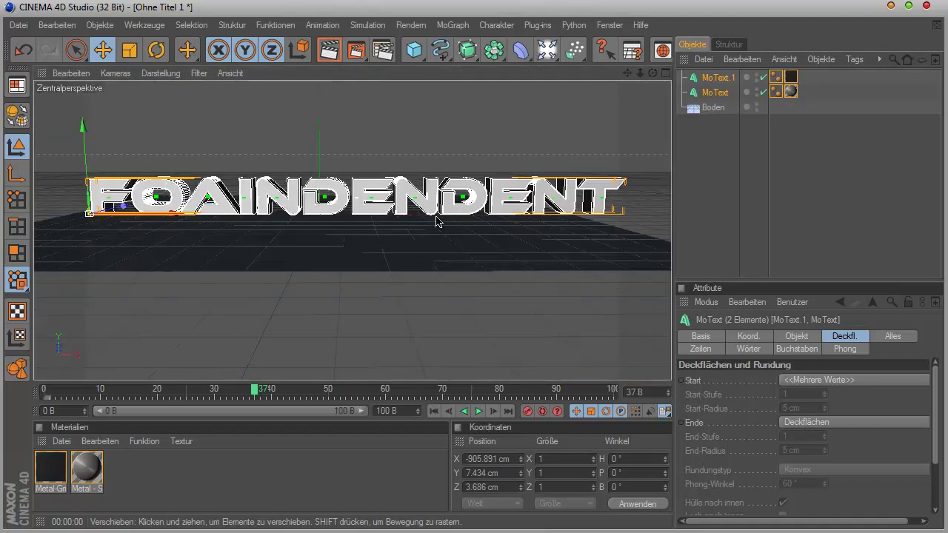
left_click(692, 170)
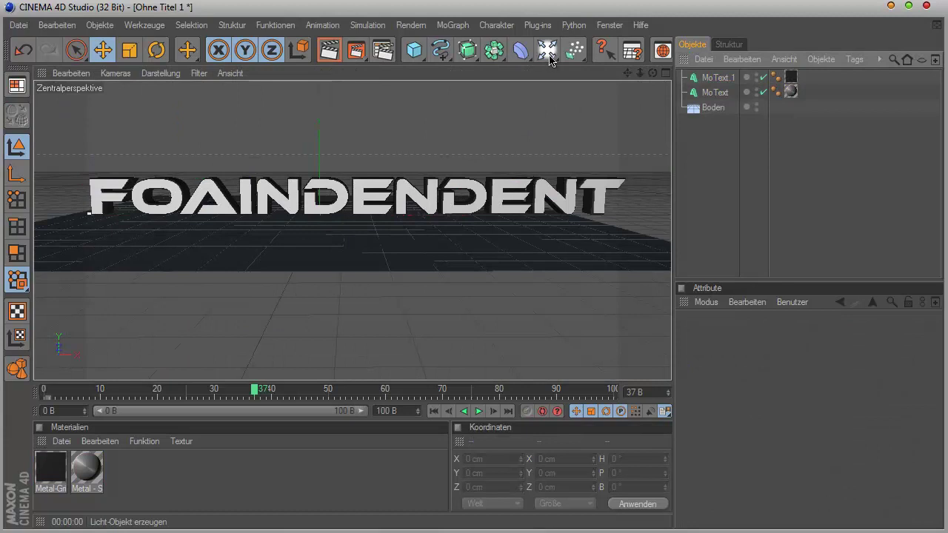
Add a Licht light and move it up and behind the text, to Y 400.145 cm.
left_click(548, 48)
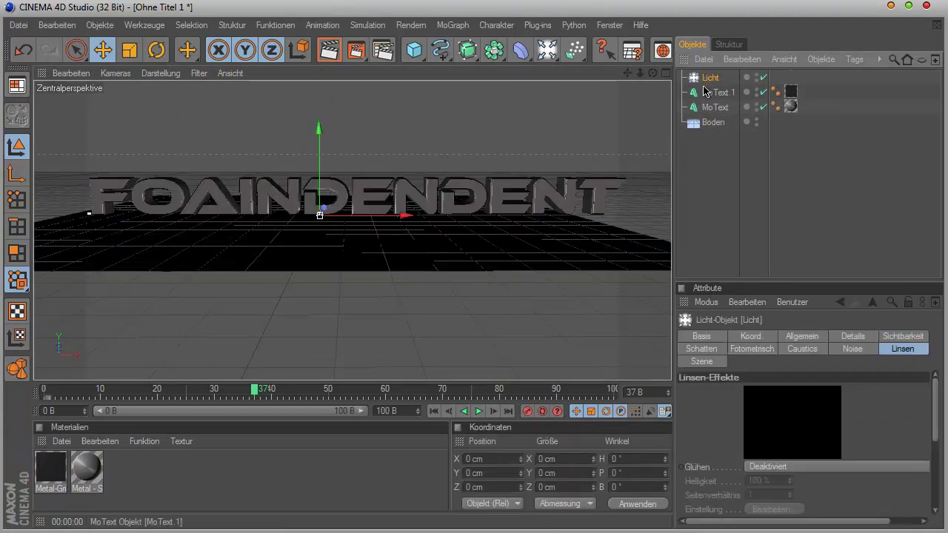
middle_click(330, 193)
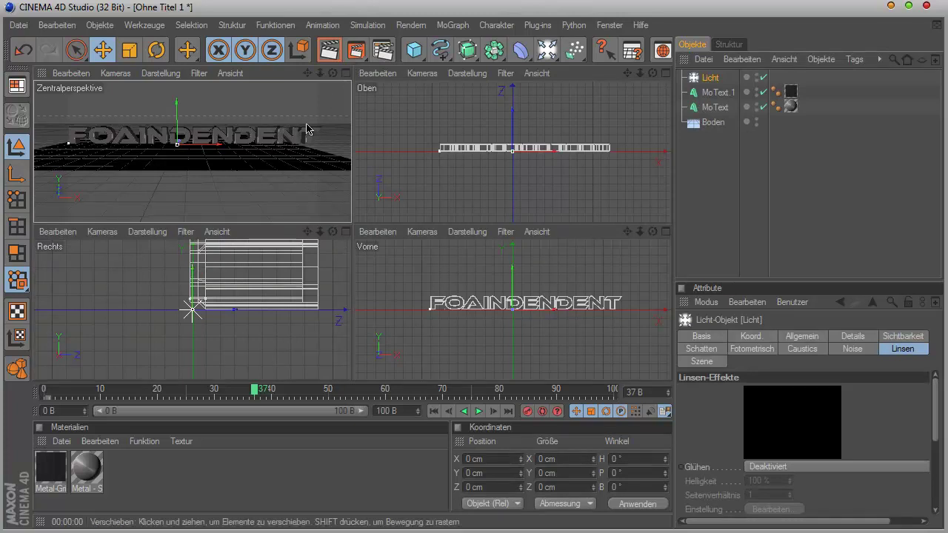
scroll(324, 187, "down", 2)
scroll(212, 306, "down", 3)
scroll(207, 305, "down", 2)
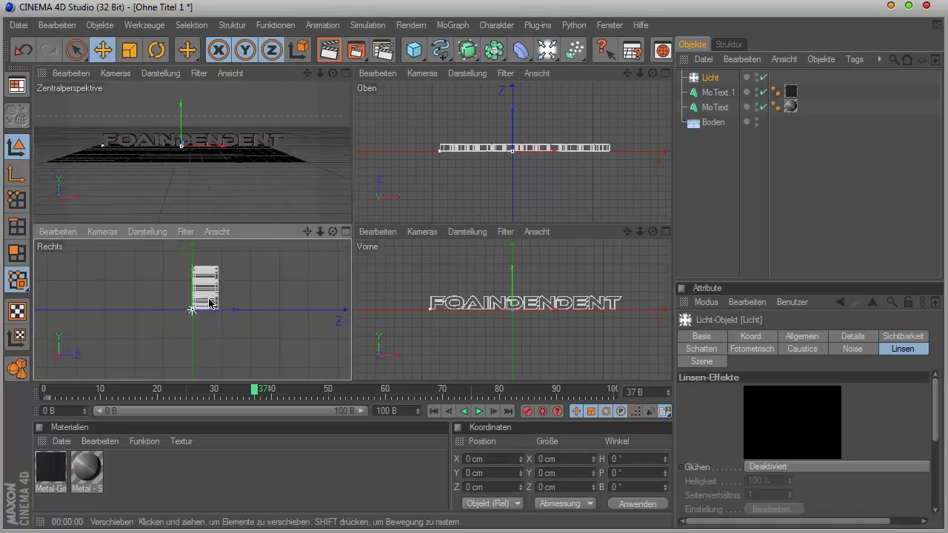
scroll(203, 304, "down", 1)
mouse_move(194, 309)
left_mouse_down()
mouse_move(166, 298)
mouse_move(354, 284)
mouse_move(184, 229)
left_mouse_up()
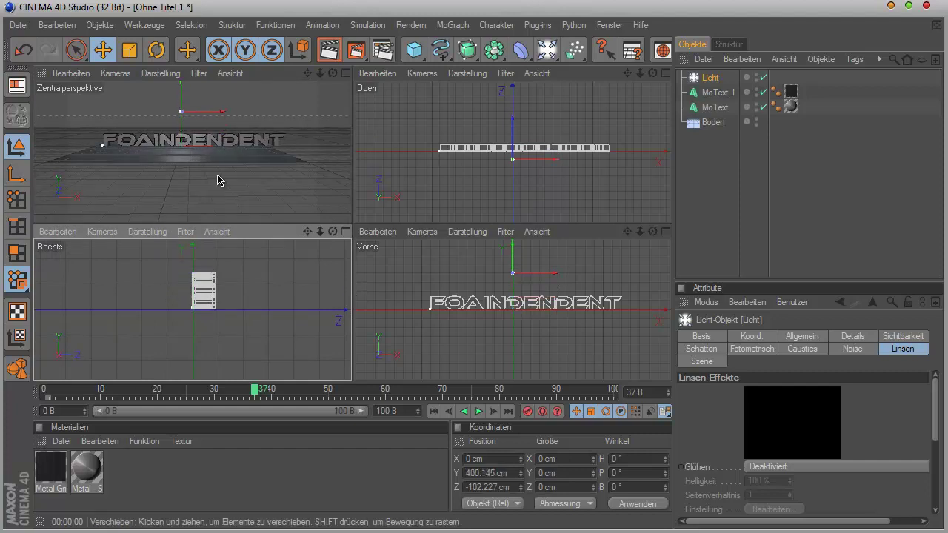
left_click(345, 73)
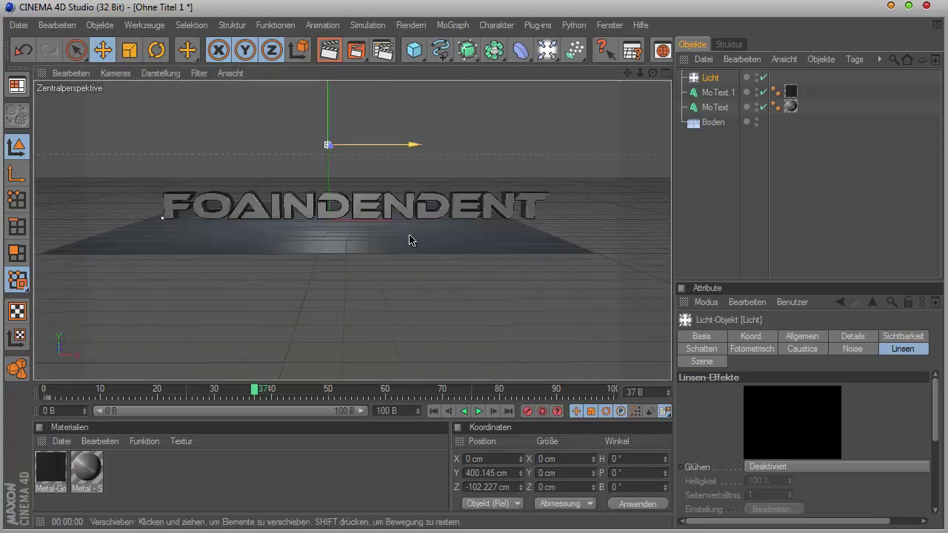
Set the light's shadows to Shad.-Maps (Weich) and render a preview.
left_click(706, 349)
left_click(744, 393)
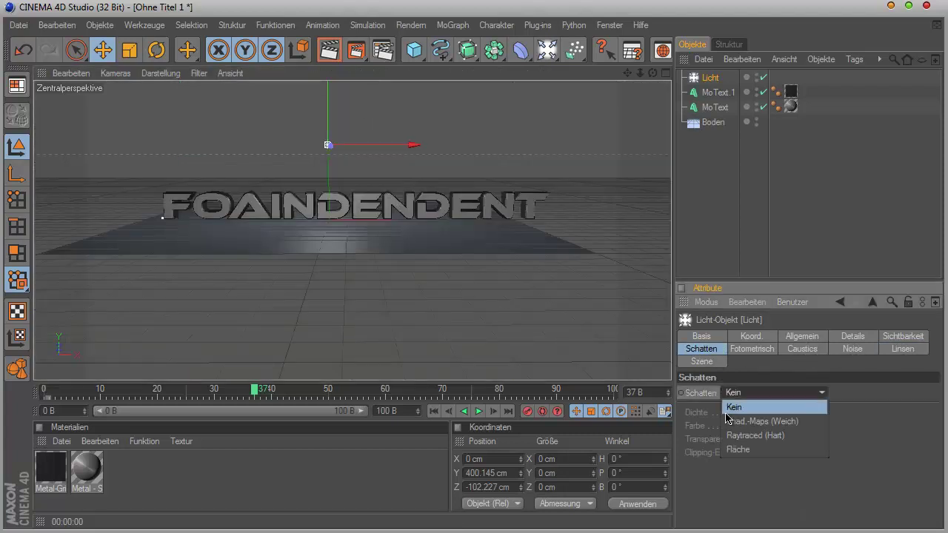
left_click(760, 421)
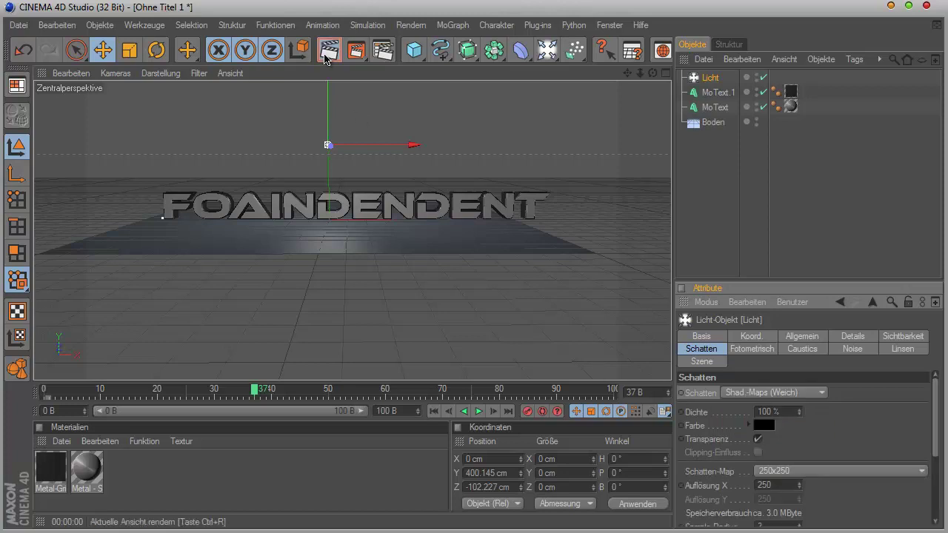
key("ctrl+r")
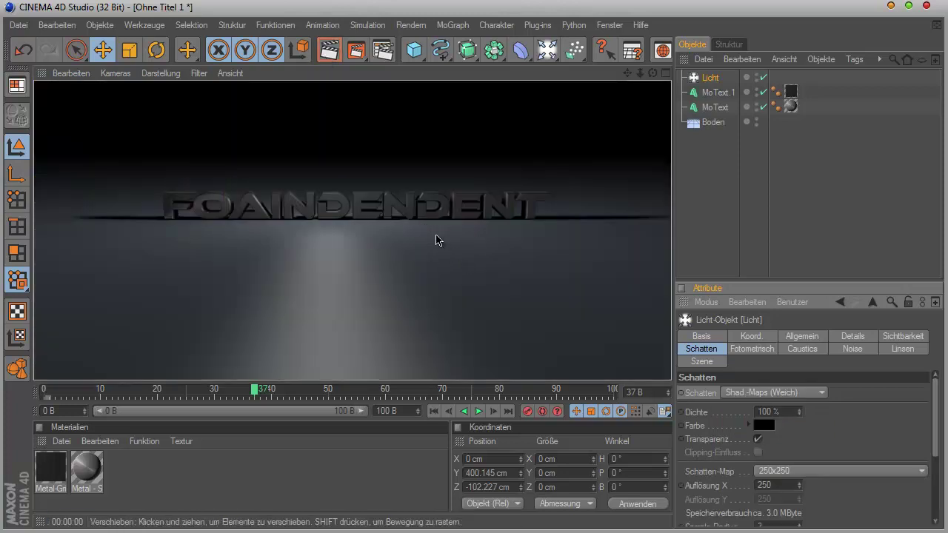
Move the light back to Y 311.252 cm, Z -280.013 cm and render the scene.
left_click(190, 144)
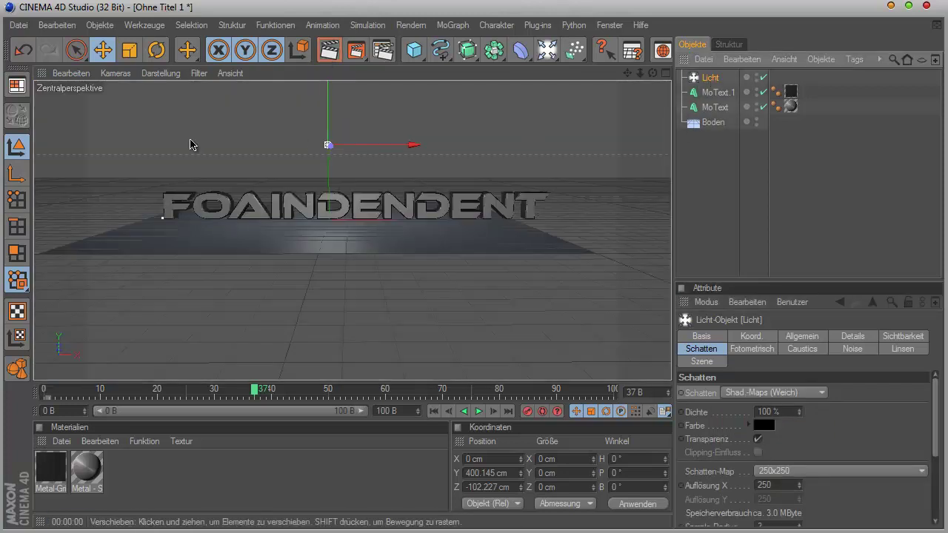
middle_click(356, 153)
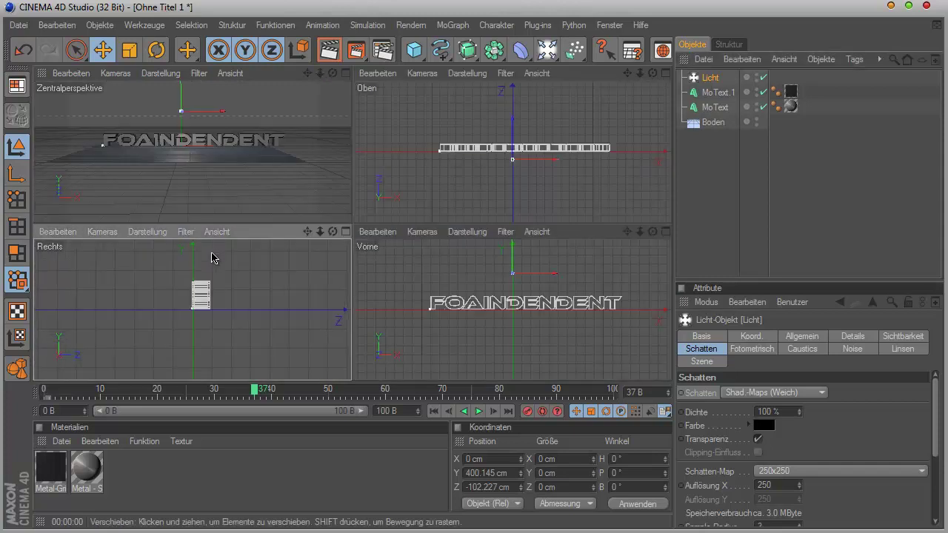
left_click_drag(210, 259, 160, 271)
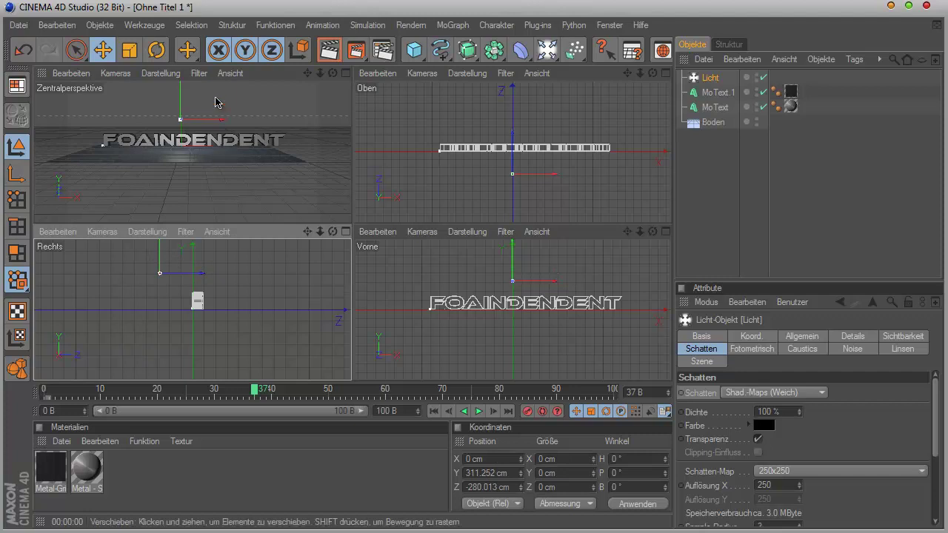
middle_click(340, 149)
left_click(323, 51)
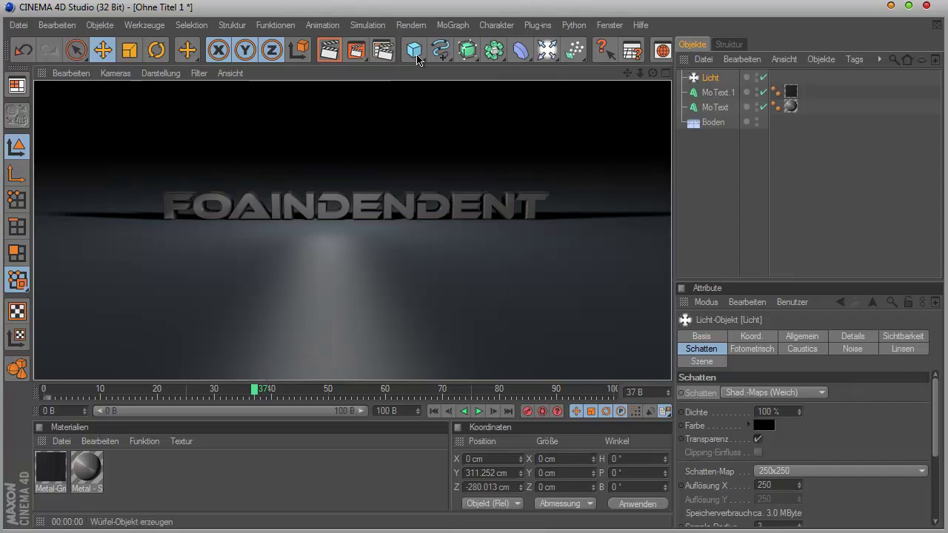
left_click(547, 50)
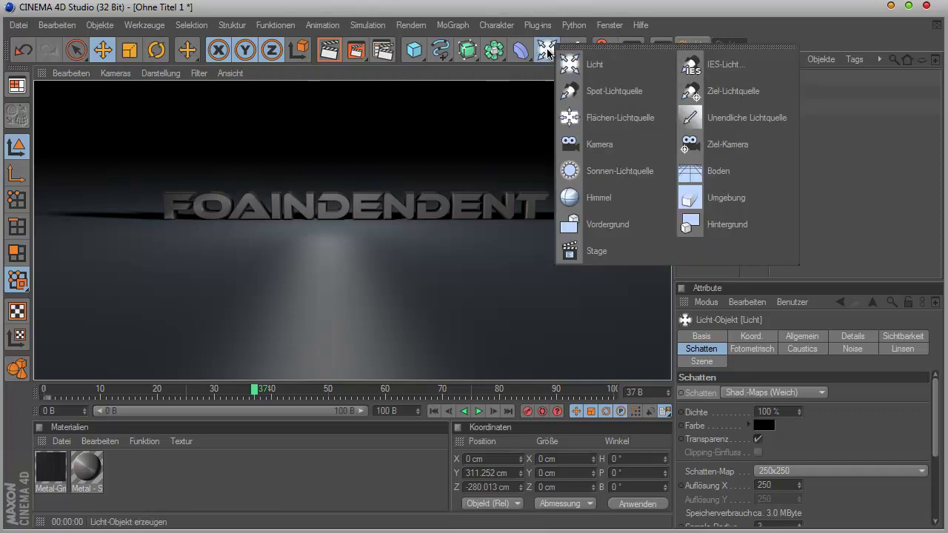
Add a spot light (Licht.1) and rotate it to aim downward.
left_click(584, 99)
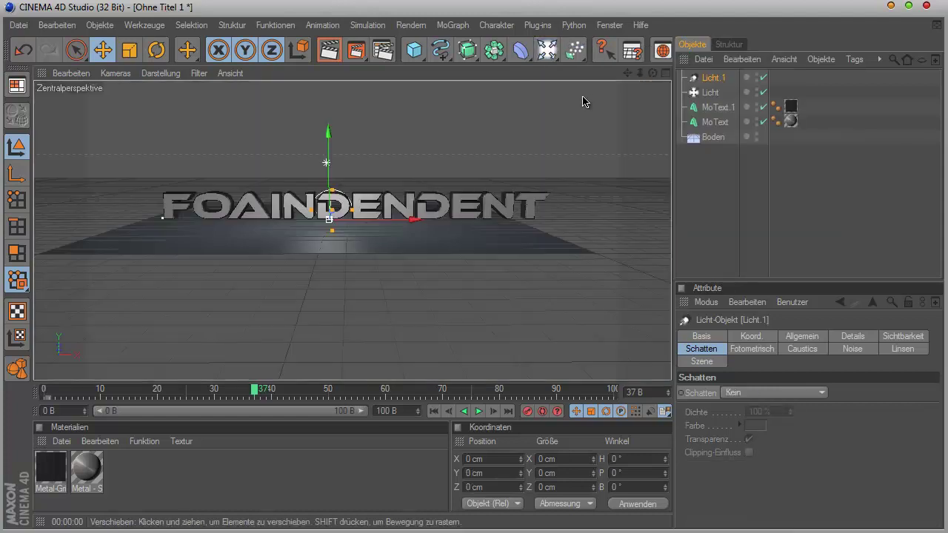
left_click(156, 50)
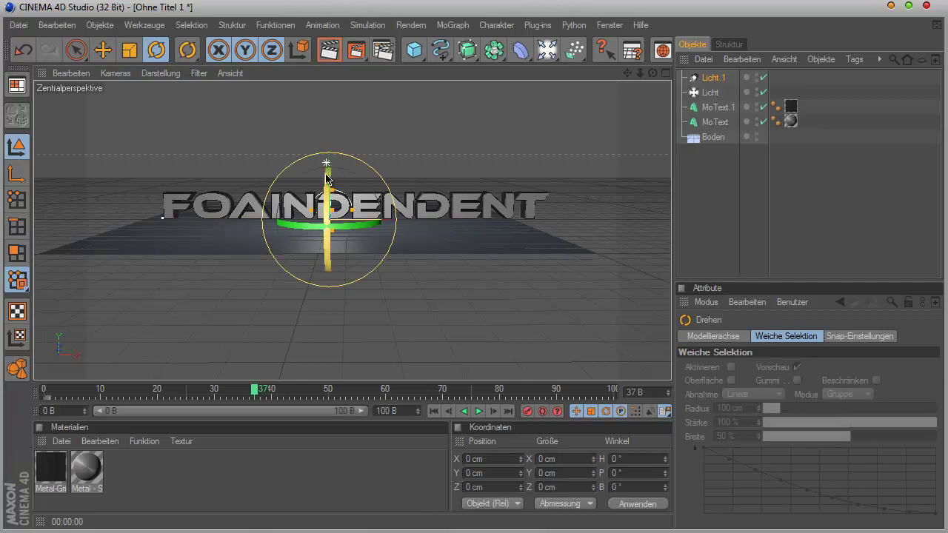
left_click_drag(326, 180, 354, 292)
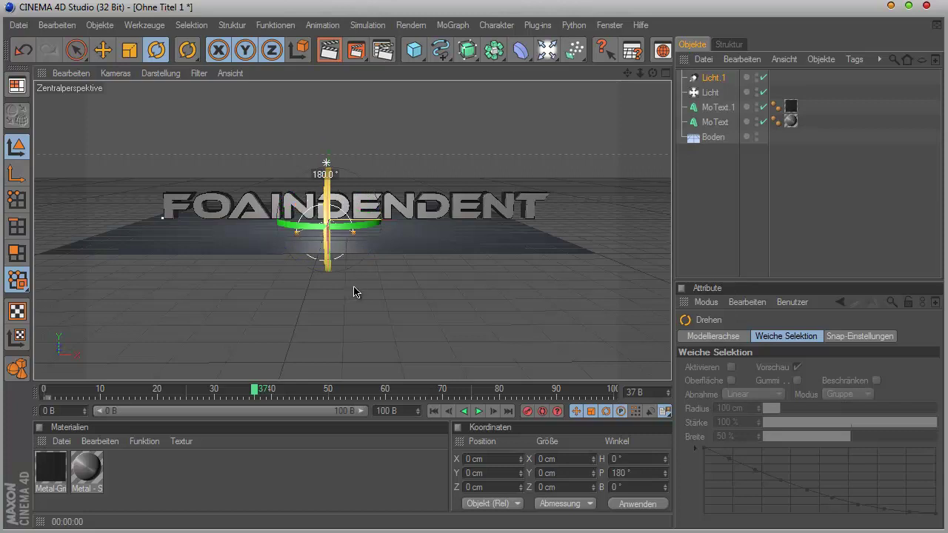
left_click(108, 54)
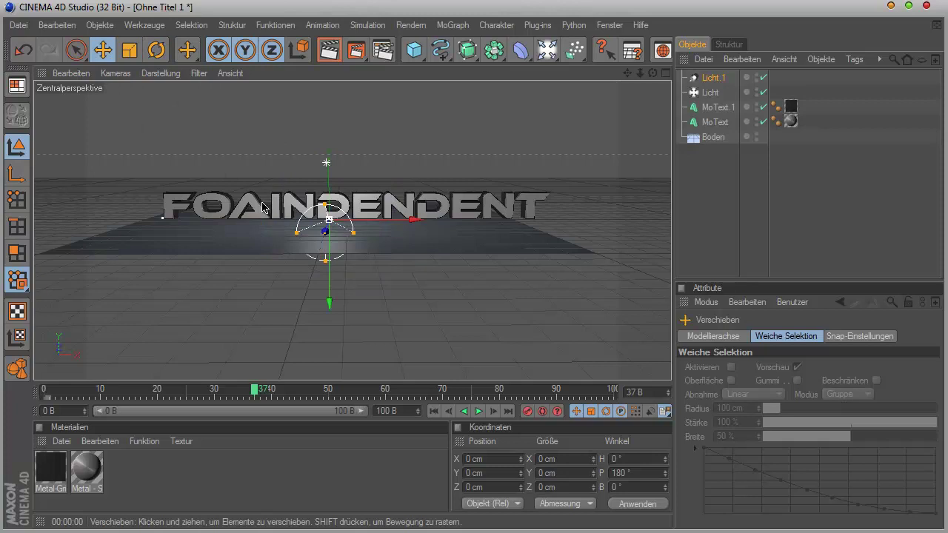
Position the spot light at Y 173.197 cm, Z 74.654 cm in the Rechts view.
left_click(665, 73)
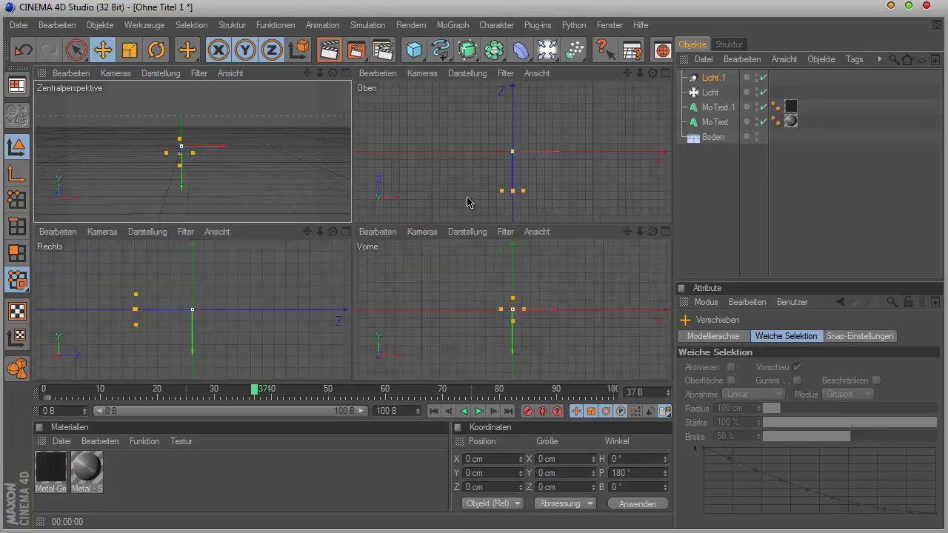
left_click(345, 231)
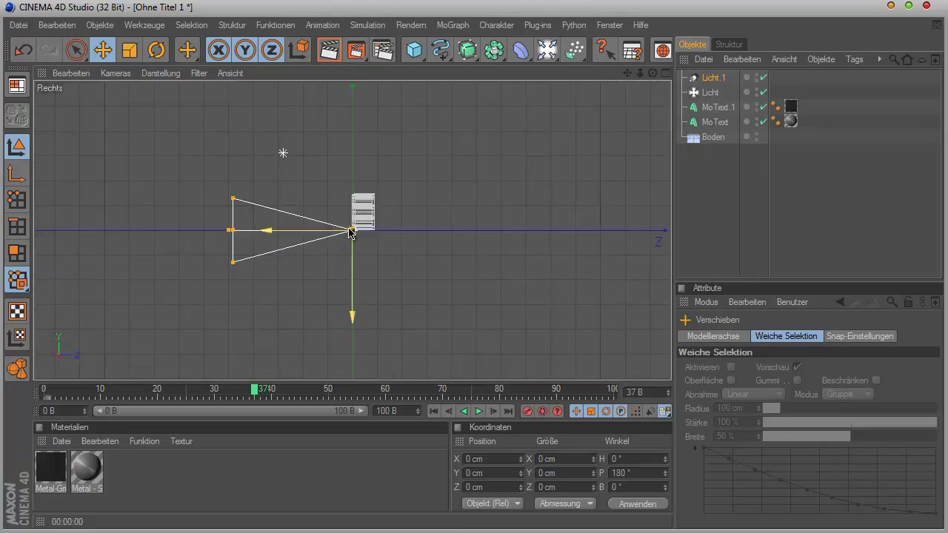
left_click_drag(354, 250, 469, 288)
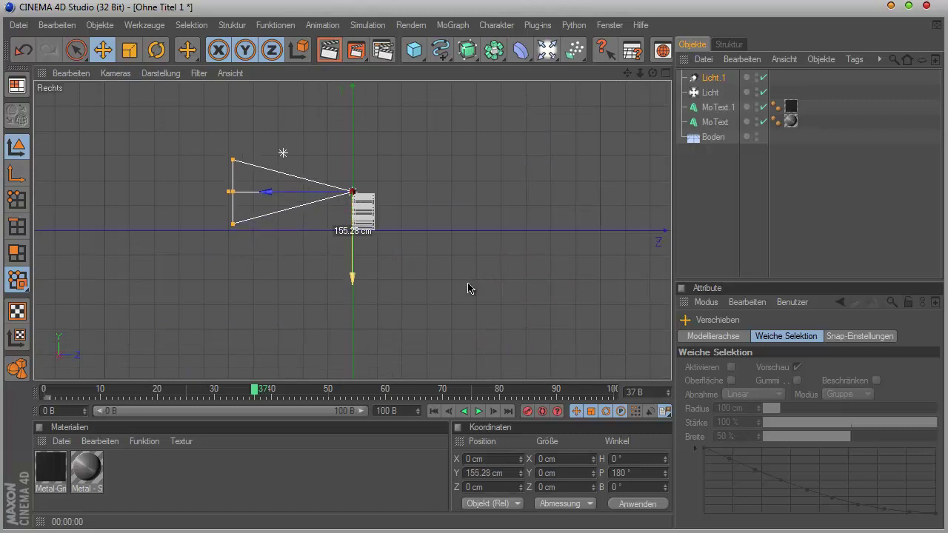
left_click_drag(317, 190, 469, 288)
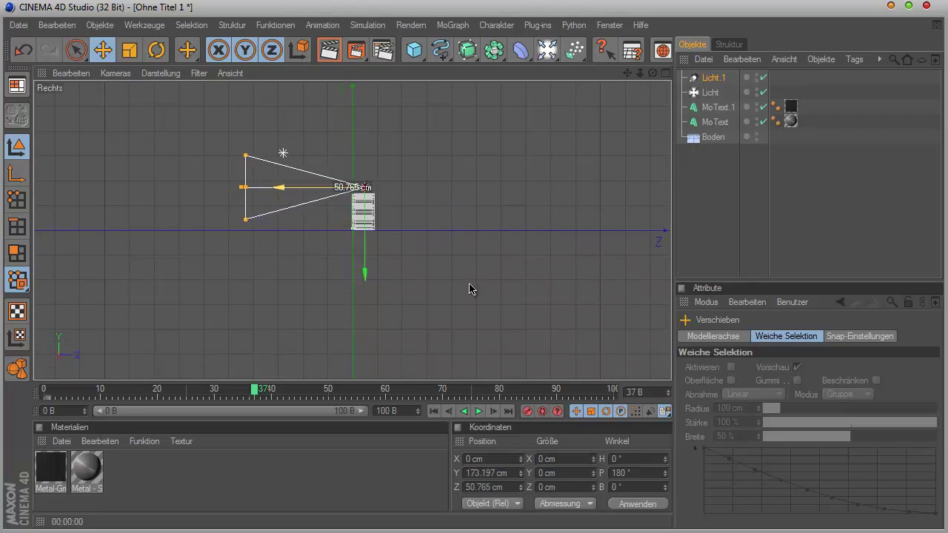
middle_click(655, 84)
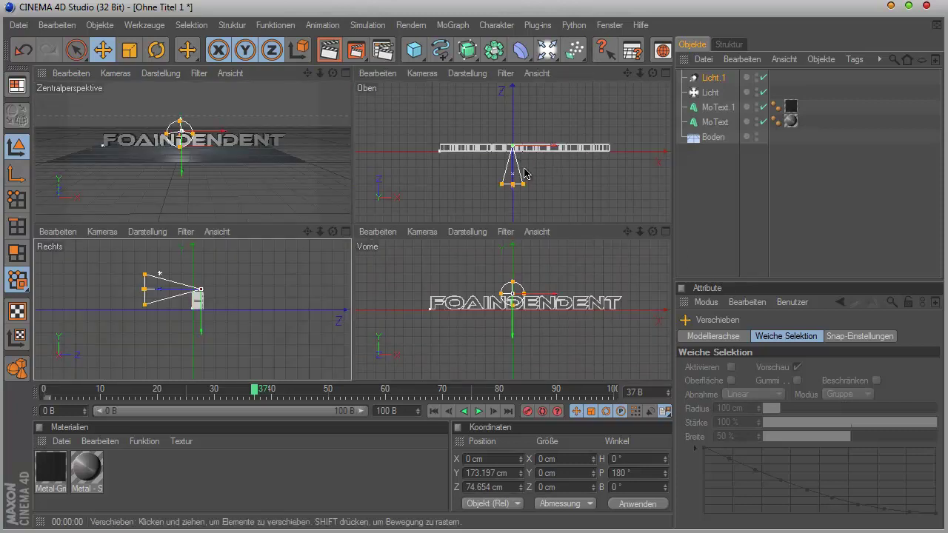
middle_click(289, 200)
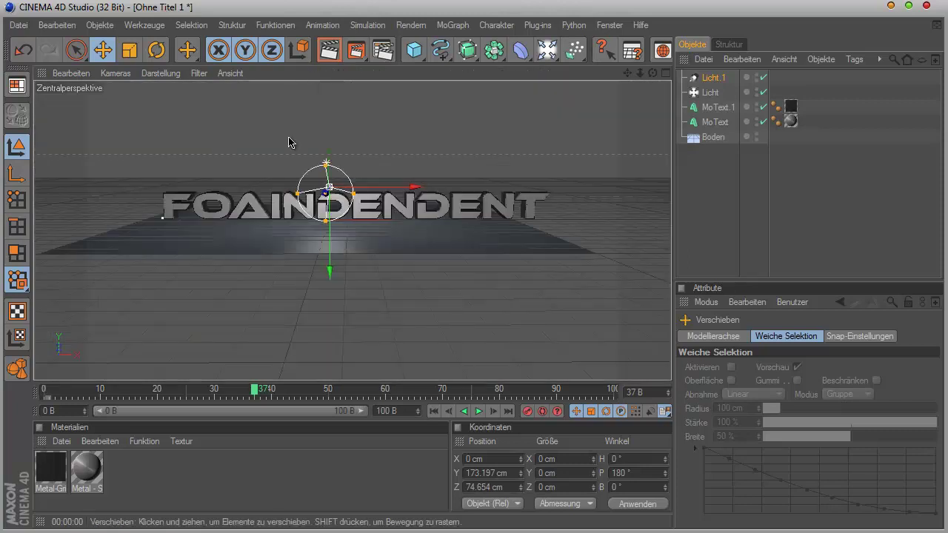
Give Licht.1 the Blau 2 lens glow and render a preview.
left_click(712, 80)
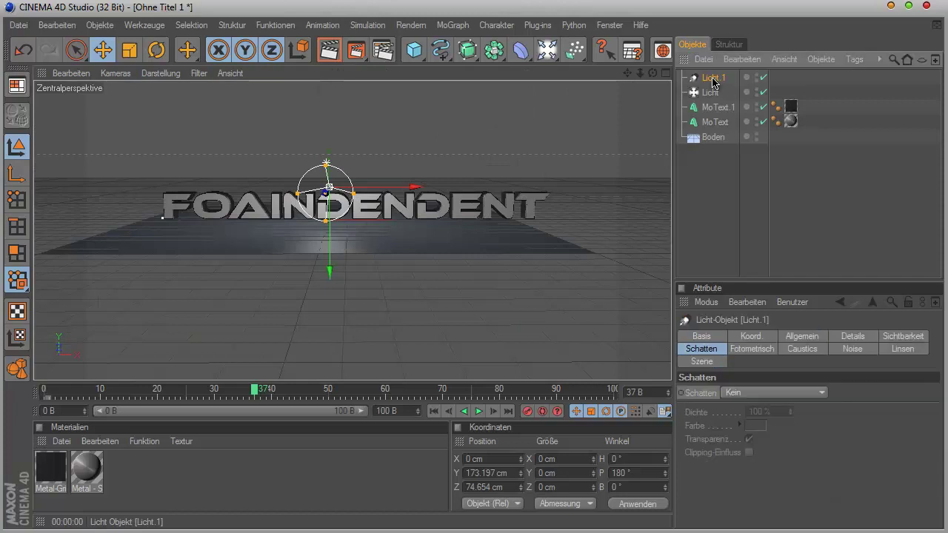
left_click(899, 349)
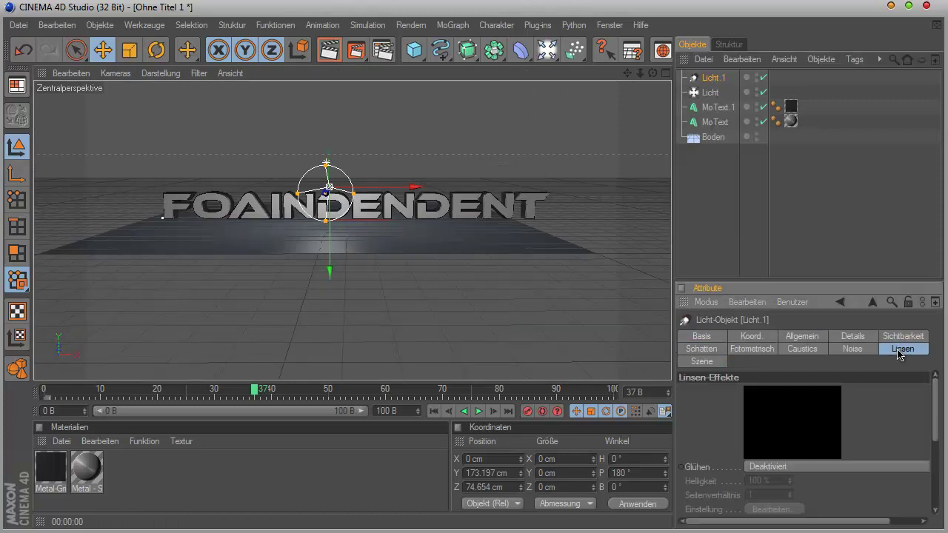
left_click(755, 469)
left_click(757, 407)
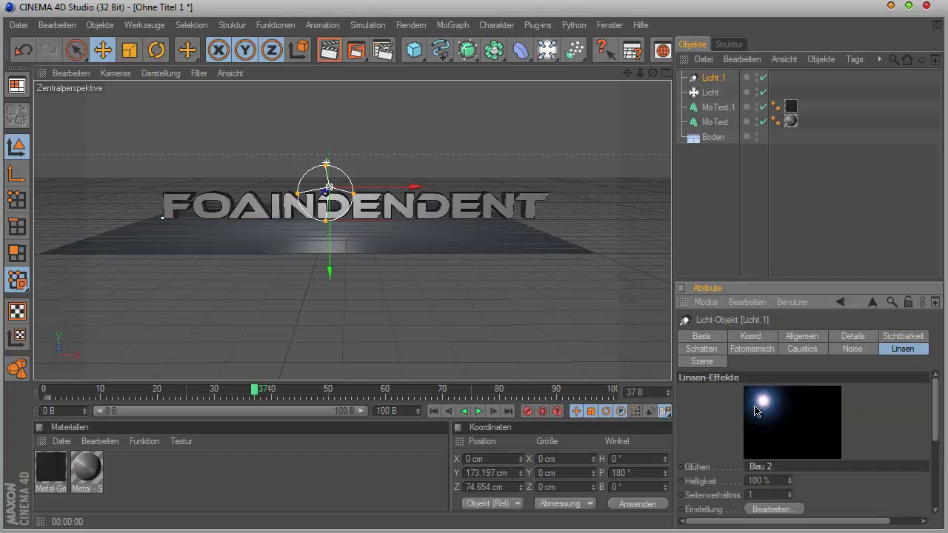
left_click(329, 50)
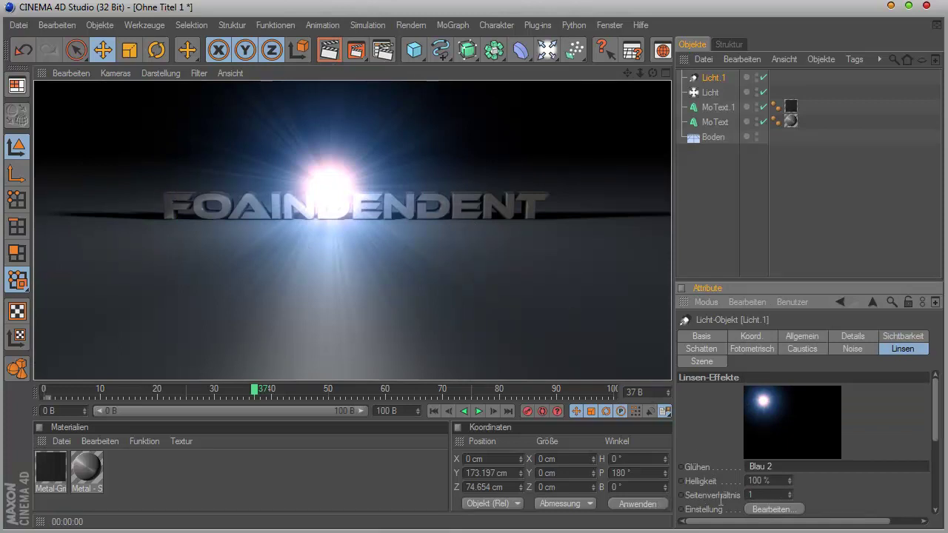
Flatten the glow's aspect ratio (Seitenverhältnis) to 0.1, rendering to check the streak.
left_click_drag(791, 502, 791, 511)
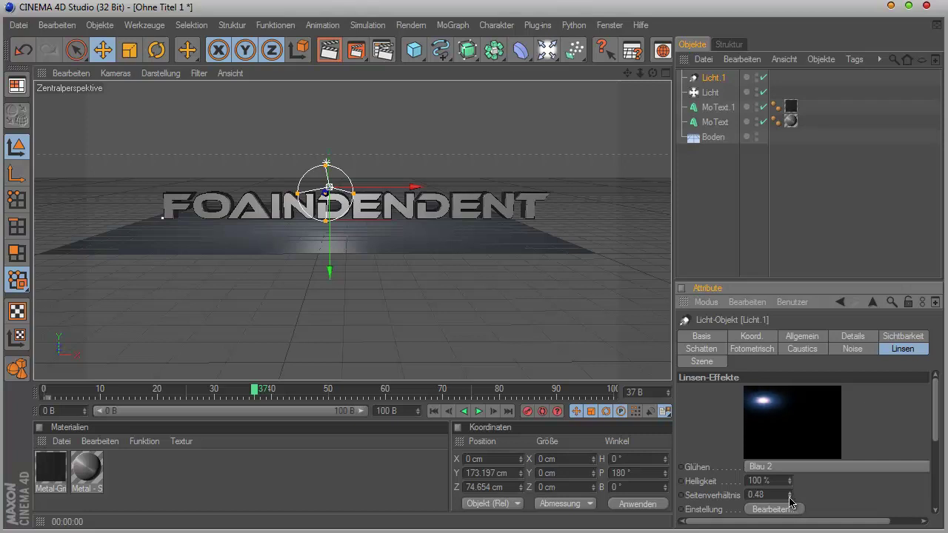
left_click(332, 58)
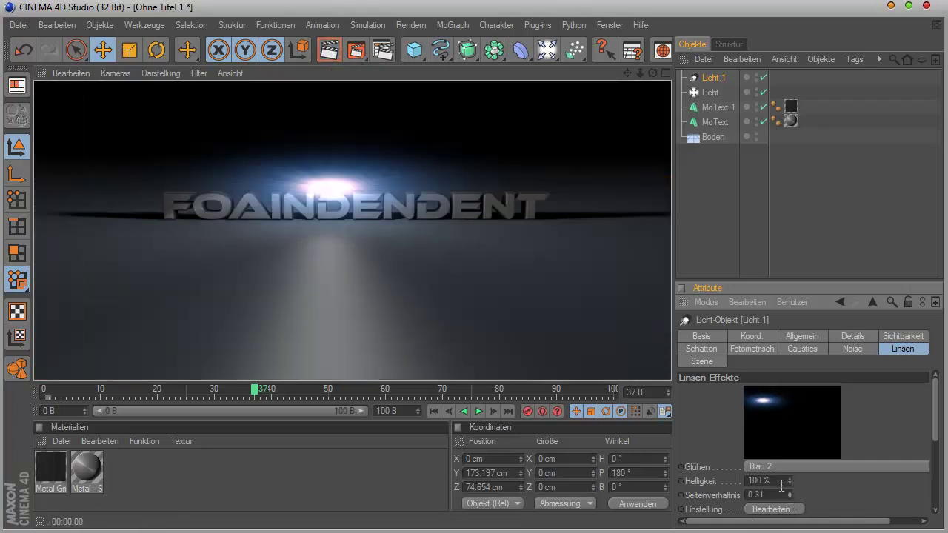
left_click_drag(790, 495, 791, 507)
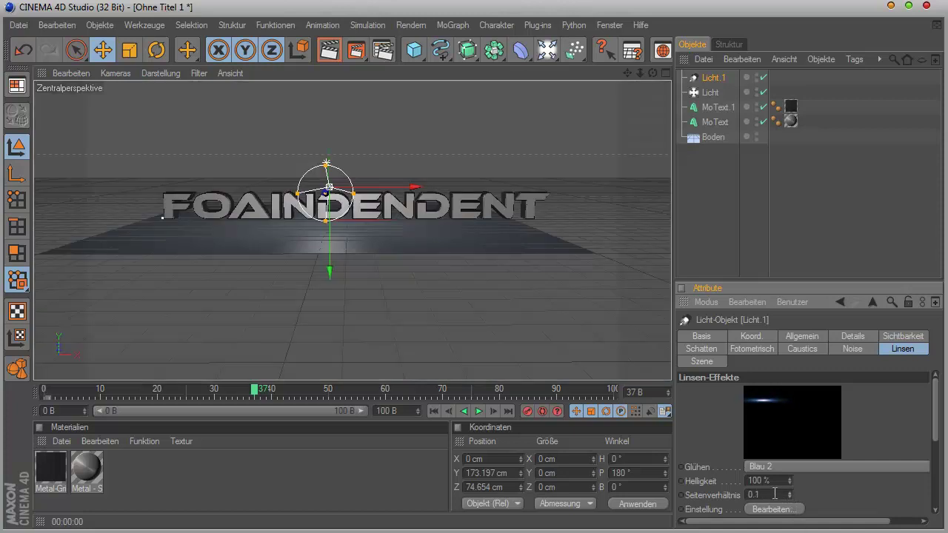
left_click(329, 59)
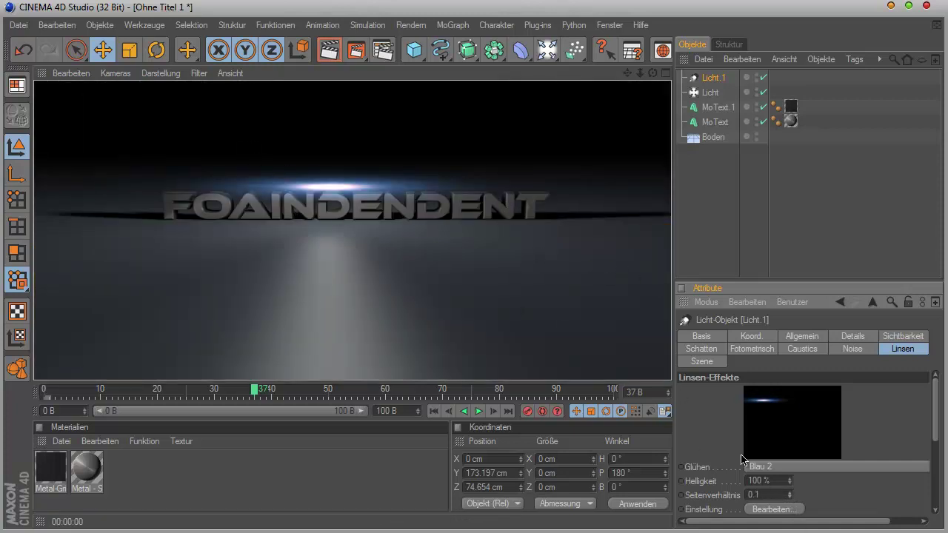
left_click(706, 78)
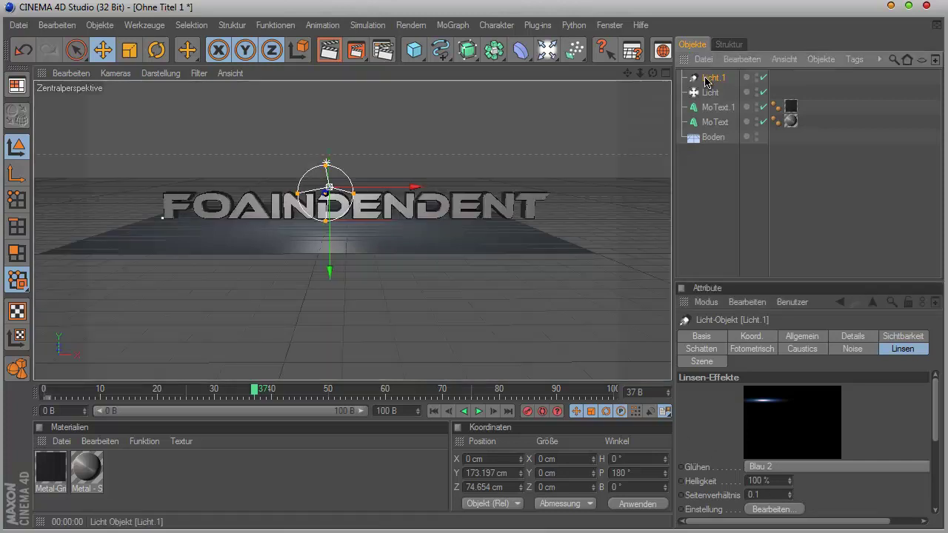
Move the light to the text's left end (X -864.143 cm) and turn it to H 15° in the top view.
left_click_drag(467, 288, 466, 289)
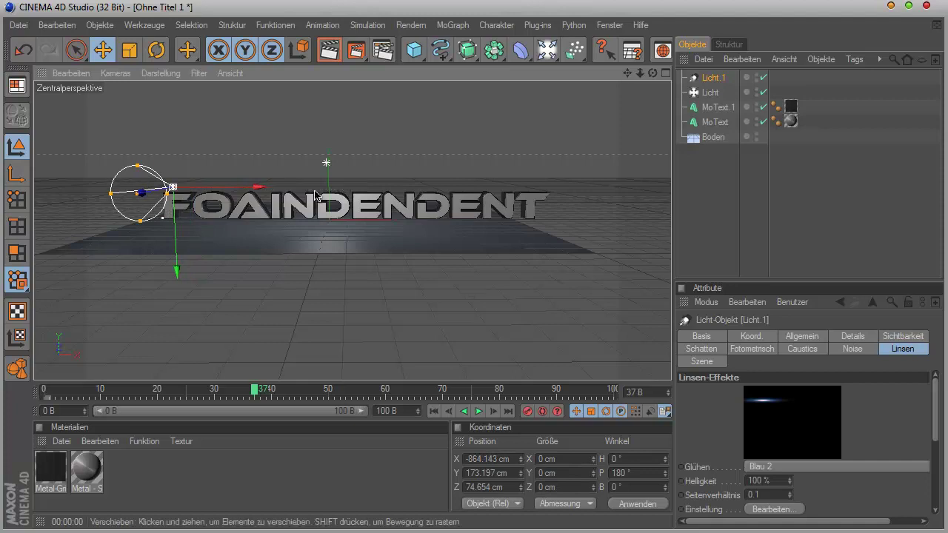
left_click(661, 73)
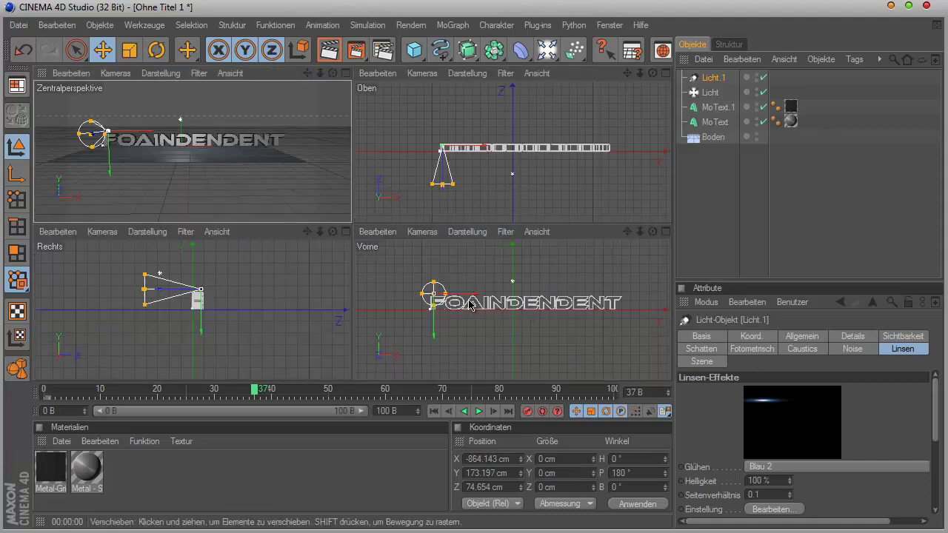
left_click(665, 73)
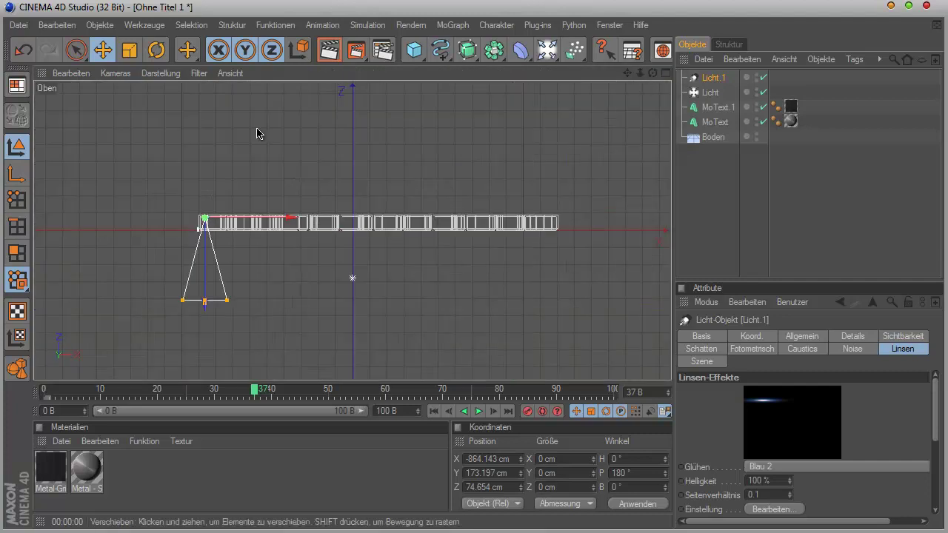
left_click(155, 50)
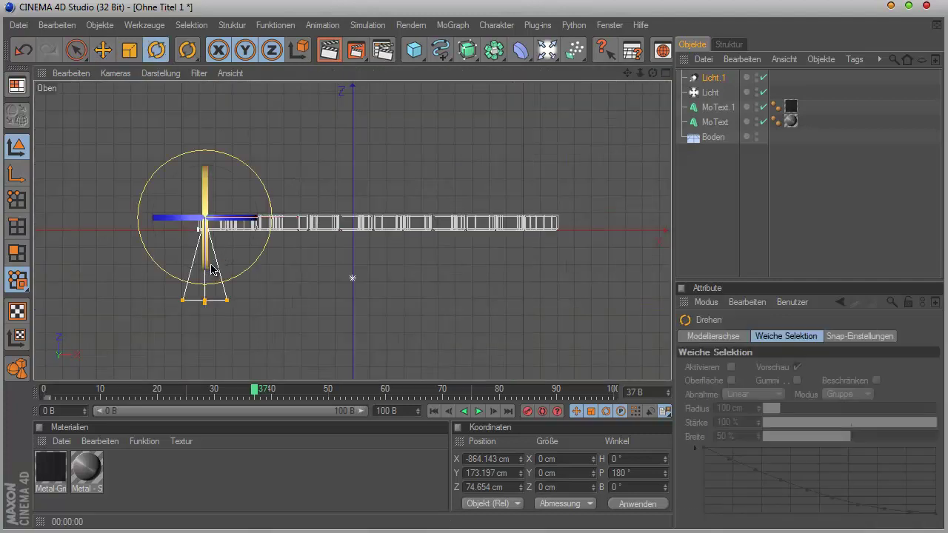
left_click_drag(211, 268, 234, 252)
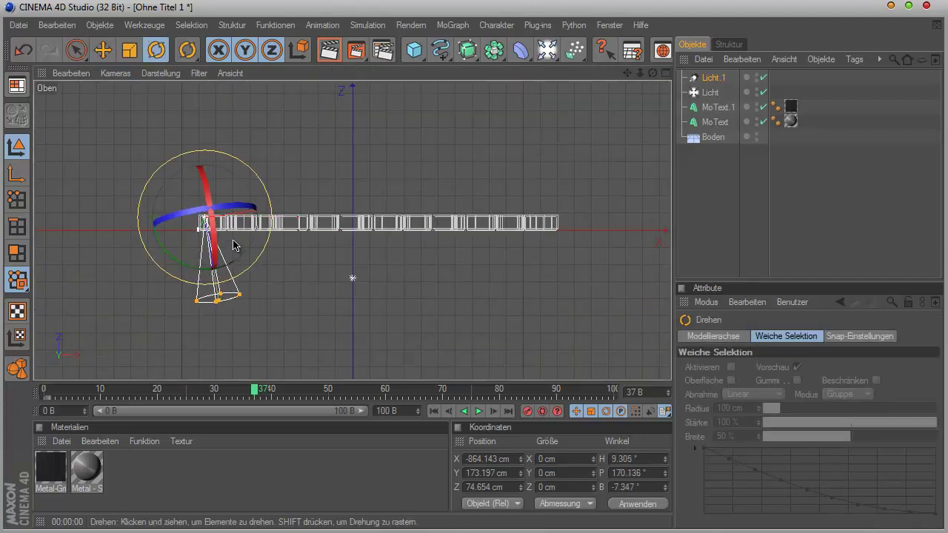
key("ctrl+z")
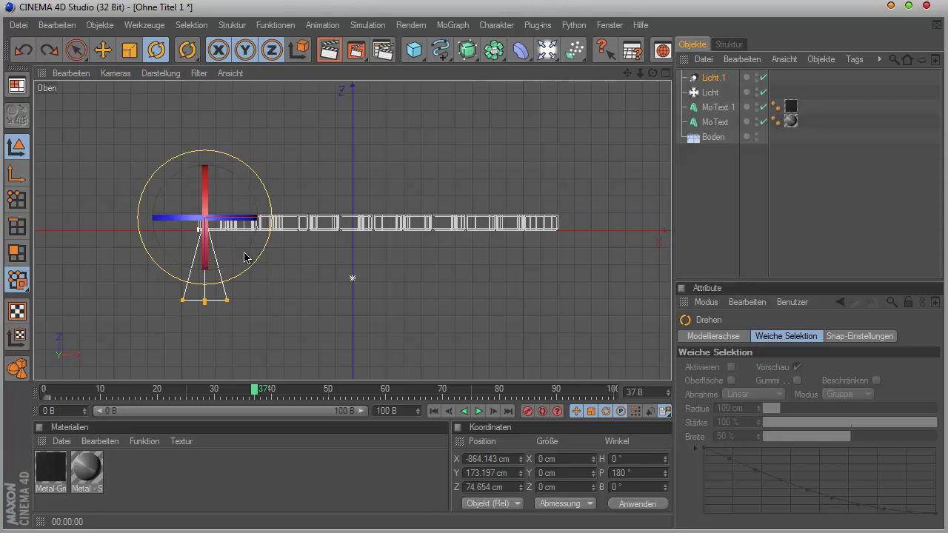
left_click_drag(245, 257, 254, 240)
Render the perspective view to check the lighting, then return the timeline to the start.
middle_click(197, 99)
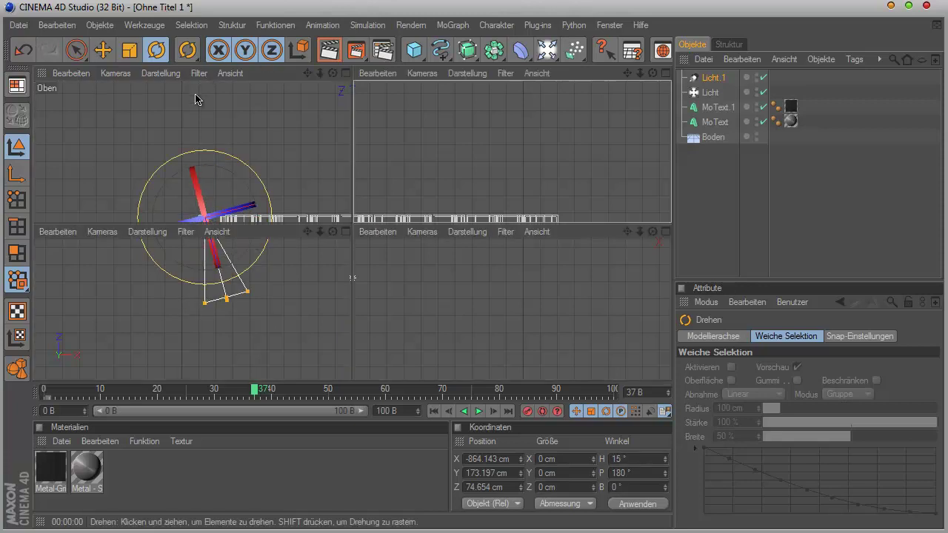
middle_click(196, 98)
left_click(326, 50)
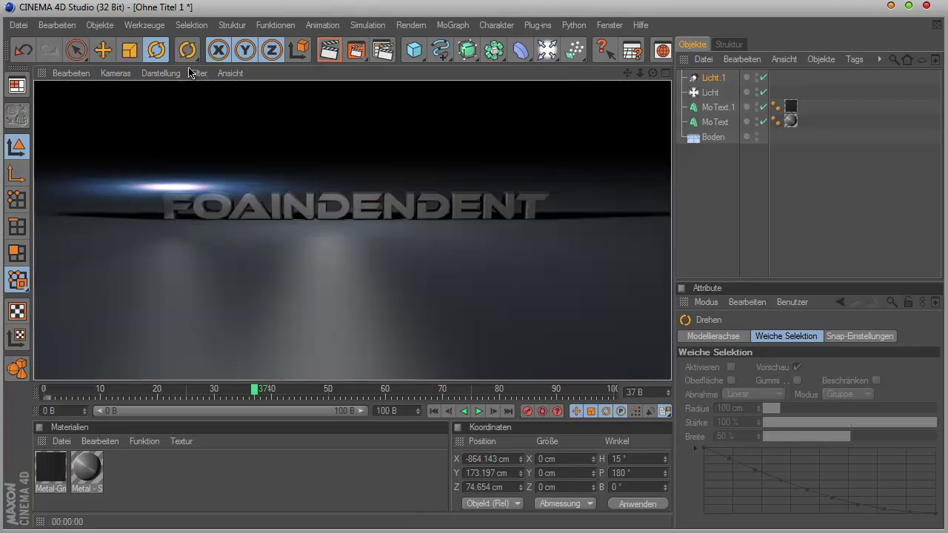
left_click_drag(250, 393, 180, 402)
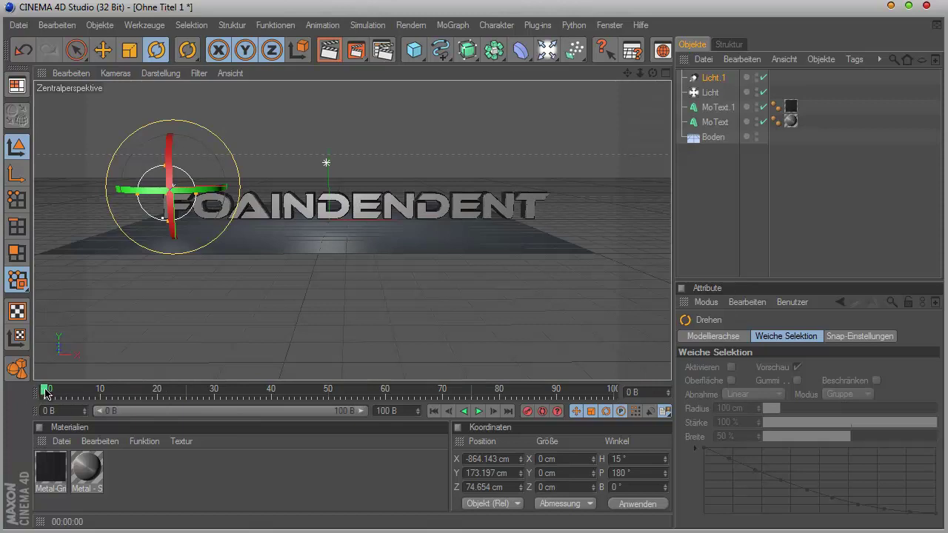
At frame 80, try moving the light to the text's right end and angling it, then undo.
left_click(712, 78)
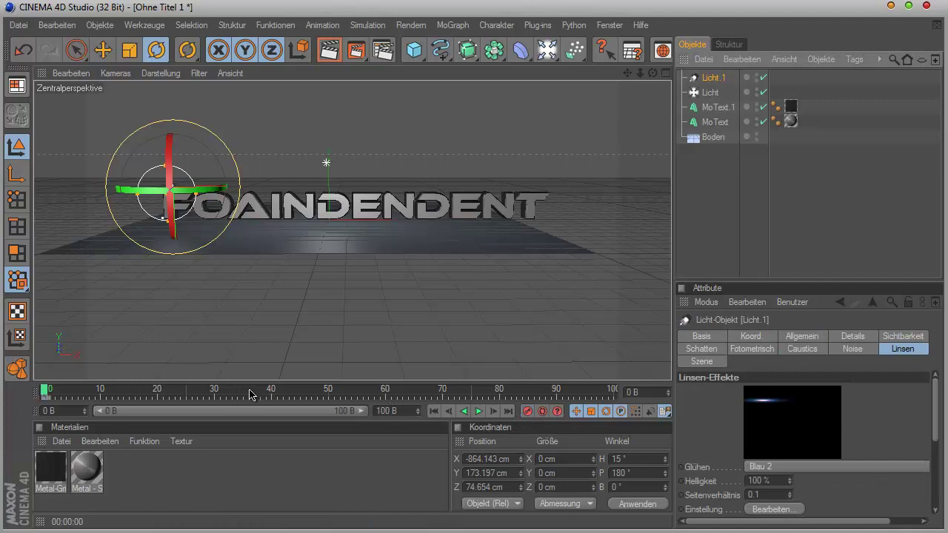
left_click_drag(249, 394, 478, 400)
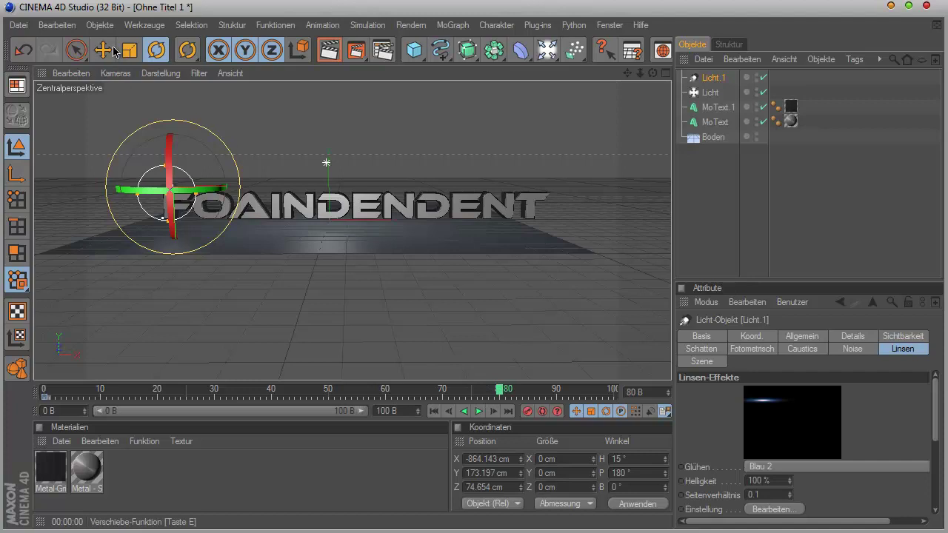
left_click(103, 49)
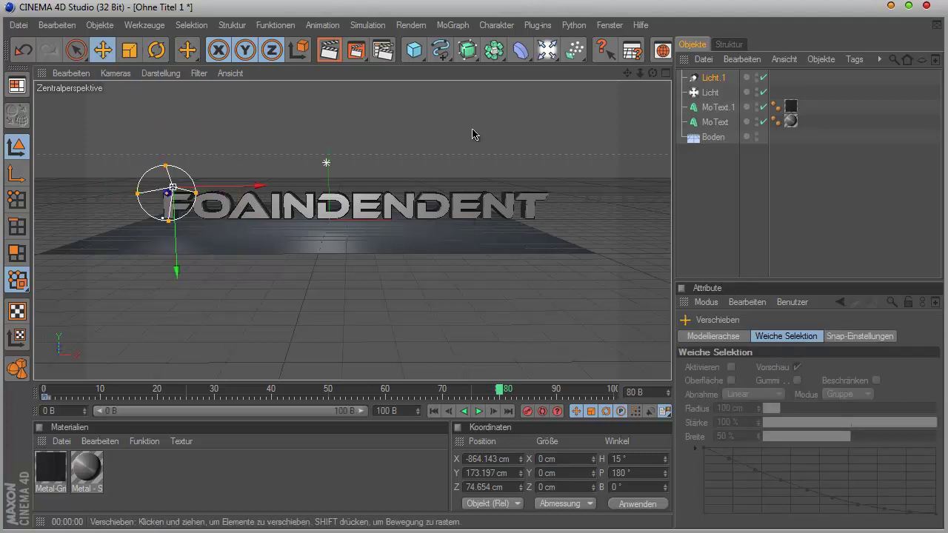
left_click(666, 73)
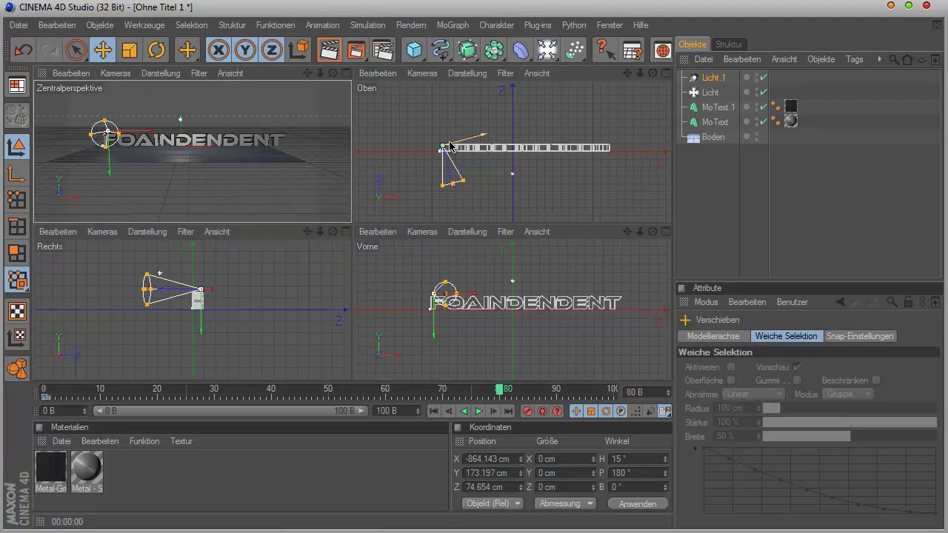
left_click_drag(448, 151, 612, 148)
left_click_drag(471, 227, 479, 226)
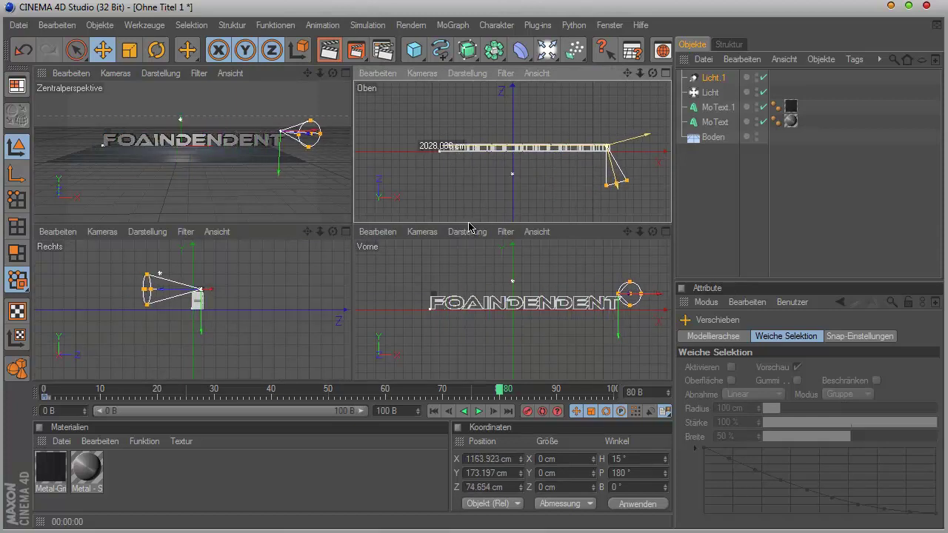
left_click(147, 53)
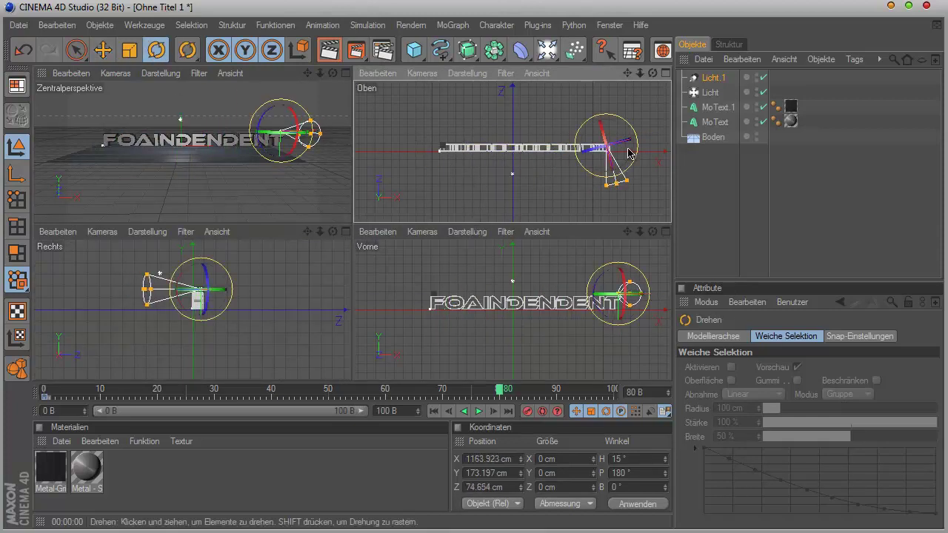
left_click_drag(627, 149, 624, 159)
key("ctrl+z")
key("ctrl+z")
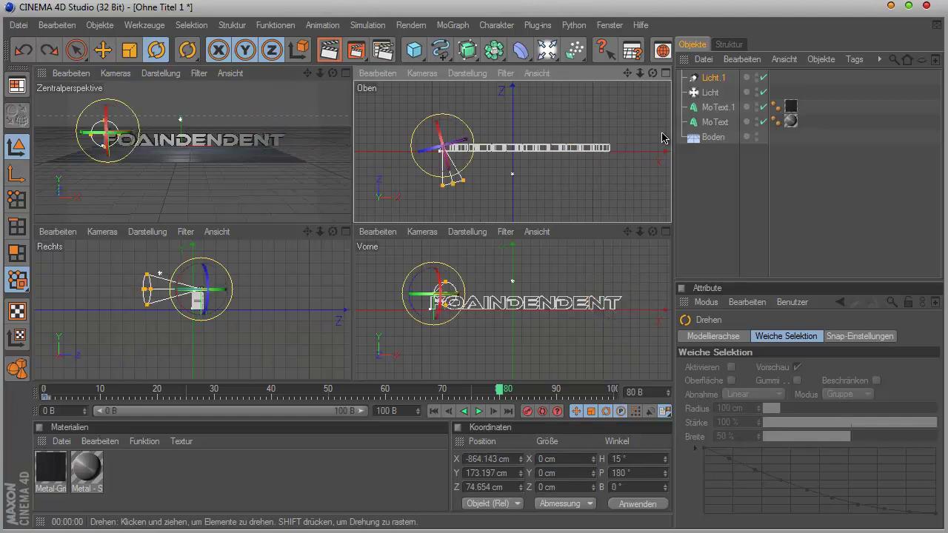
In the maximized top view, slide the spot light to the text's right end and angle it inward.
middle_click(629, 148)
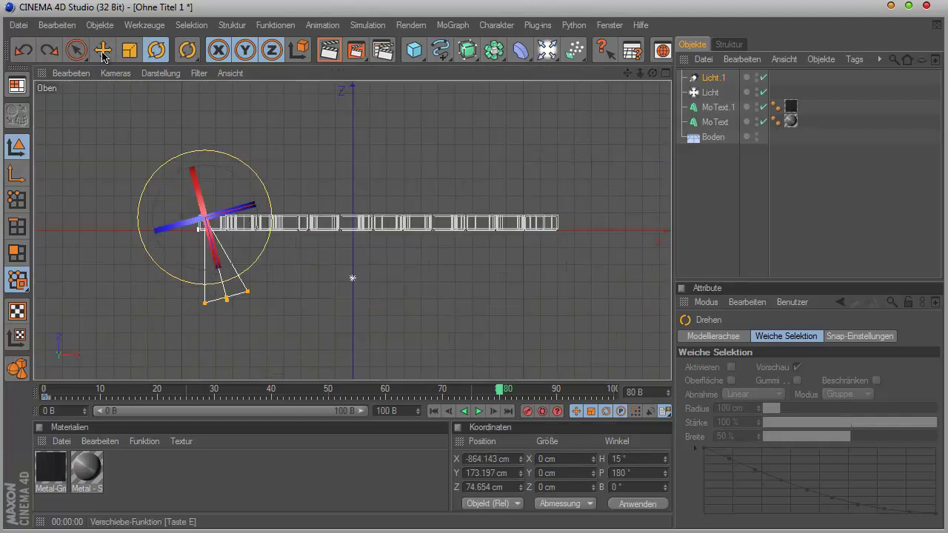
left_click(103, 52)
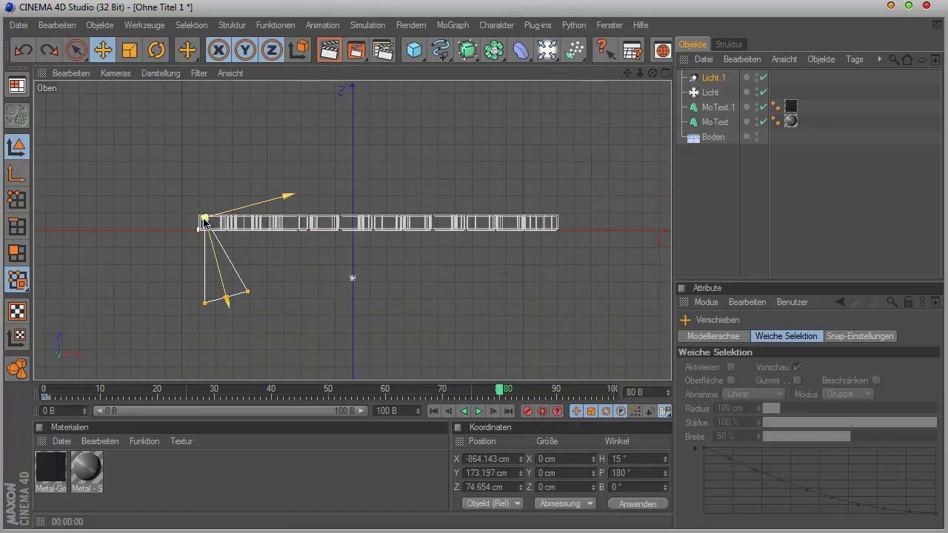
left_click_drag(204, 221, 492, 289)
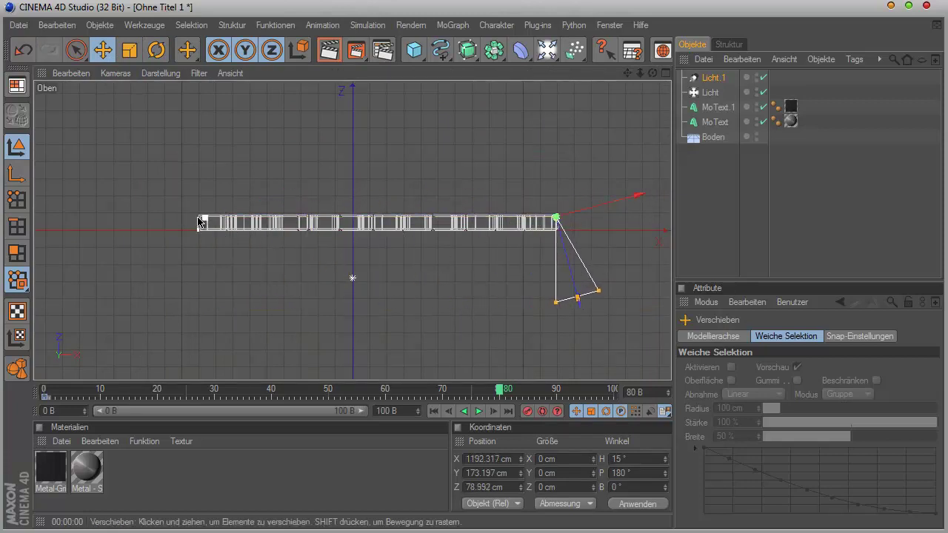
left_click(155, 50)
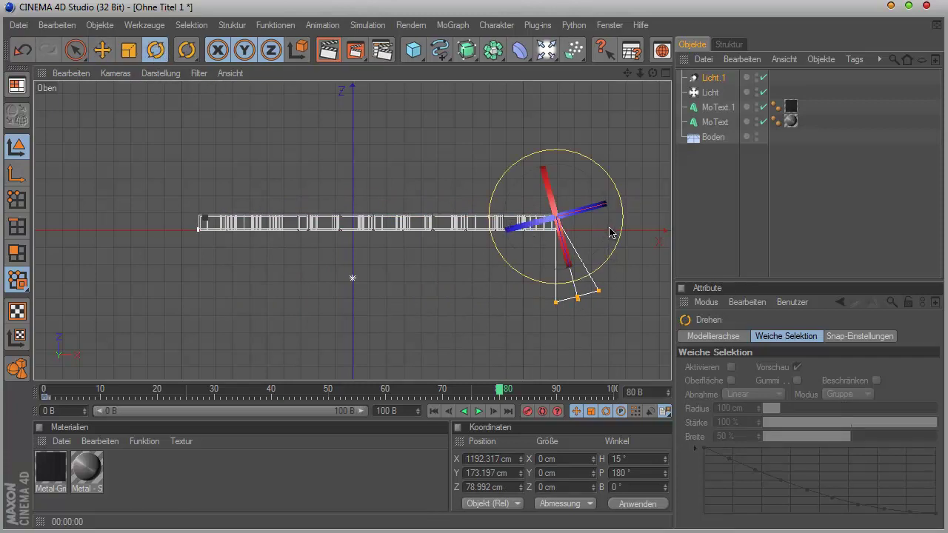
mouse_move(608, 230)
left_mouse_down()
mouse_move(586, 253)
mouse_move(593, 244)
left_mouse_up()
Render a preview of the perspective view at frame 80 and dismiss it.
middle_click(384, 212)
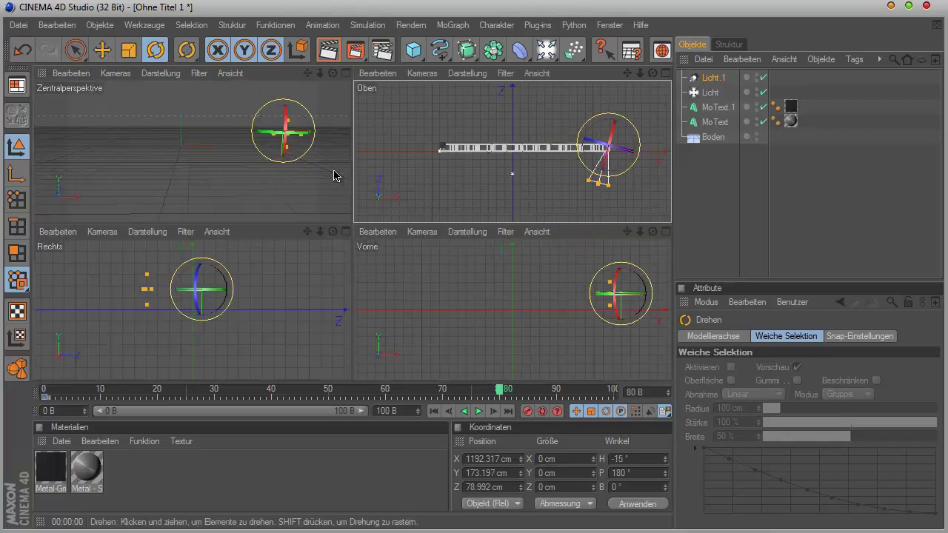
middle_click(288, 154)
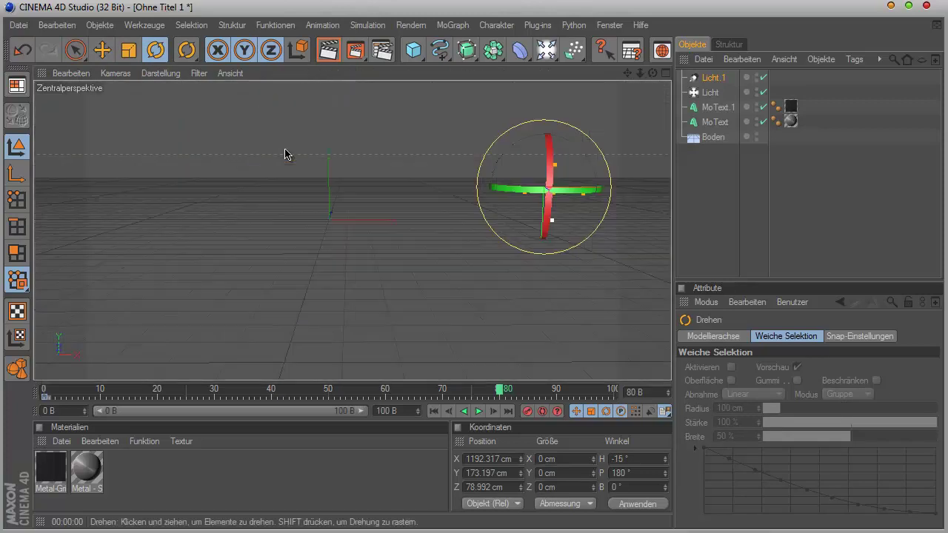
left_click(329, 59)
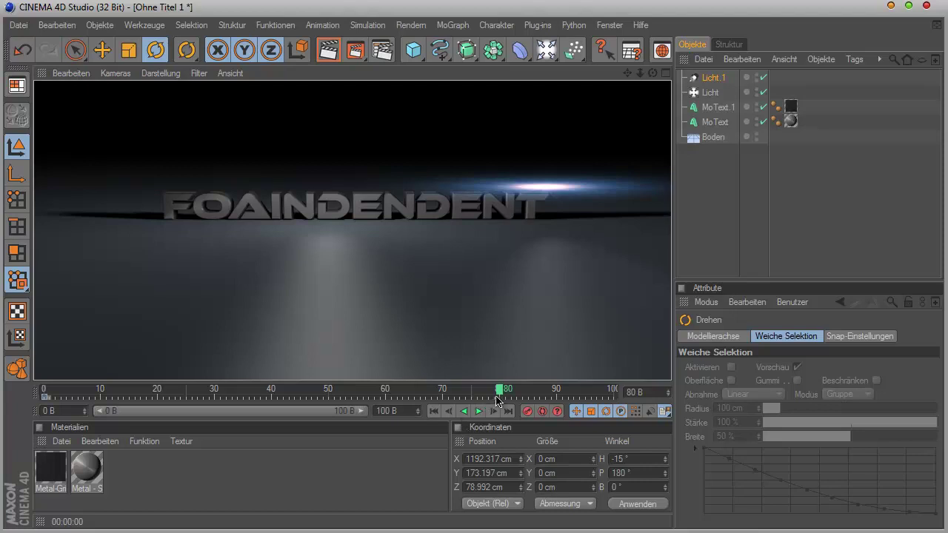
left_click(499, 392)
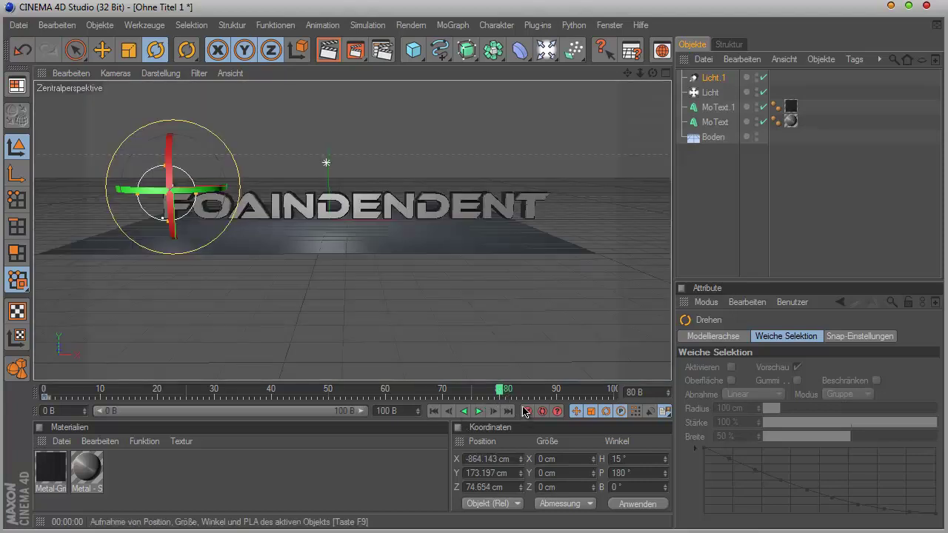
In the top view, move the spot light to the text's right end at X 1183.64 cm.
mouse_move(500, 394)
left_mouse_down()
mouse_move(211, 392)
mouse_move(466, 392)
mouse_move(500, 403)
left_mouse_up()
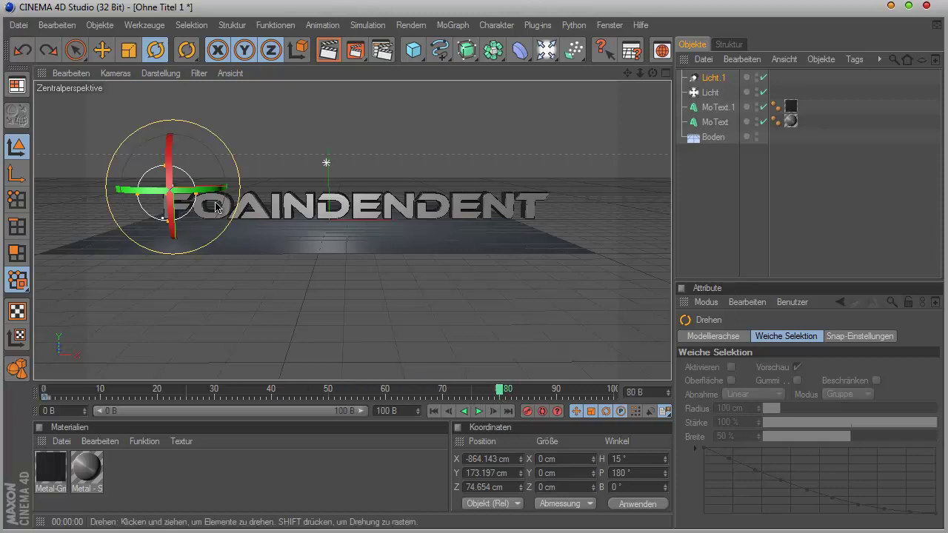
middle_click(284, 117)
middle_click(400, 131)
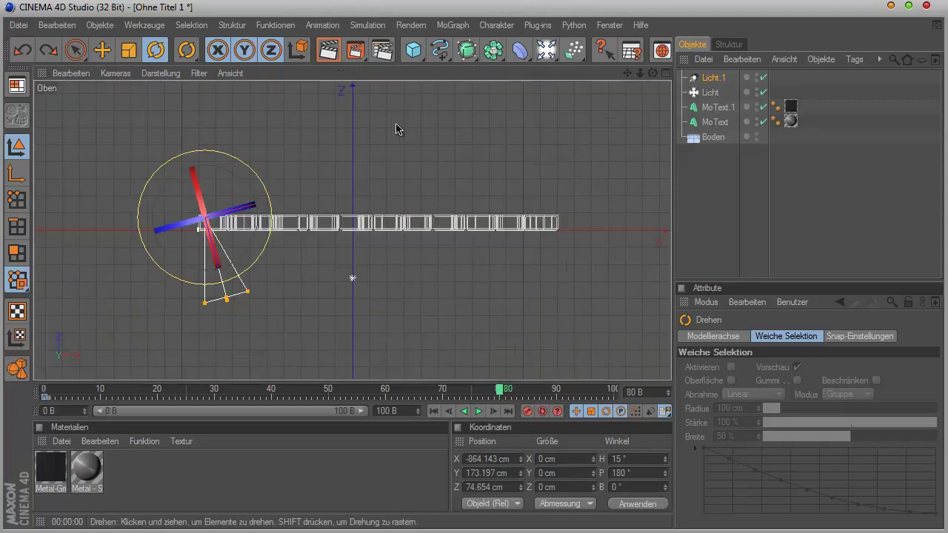
left_click(102, 49)
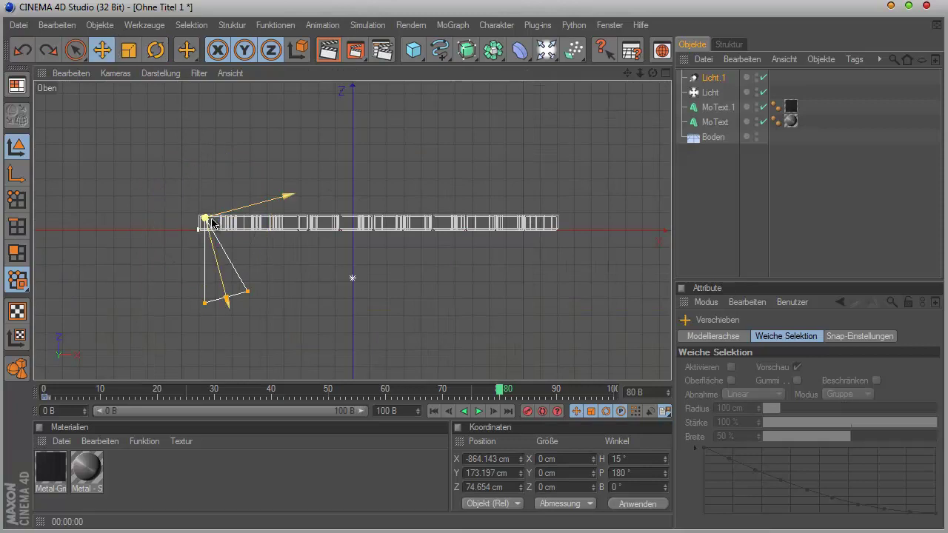
left_click_drag(211, 221, 533, 217)
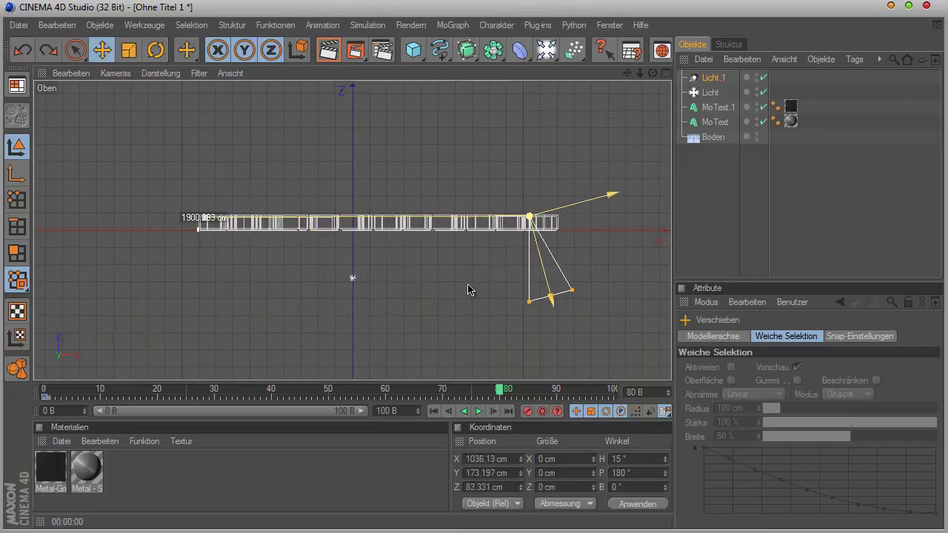
left_click_drag(469, 289, 468, 288)
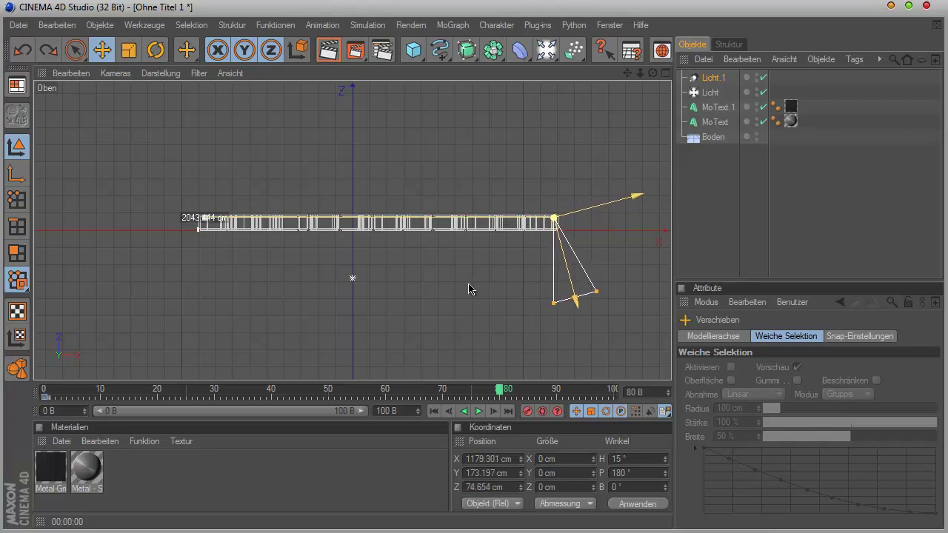
left_click_drag(468, 288, 470, 290)
Turn the light to H -10° and record its keyframe at frame 80.
left_click(156, 50)
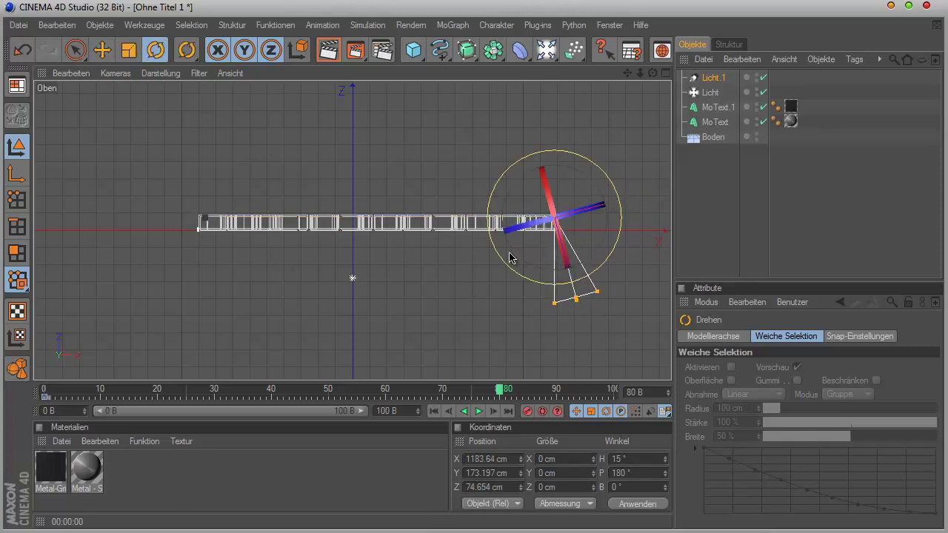
left_click_drag(608, 233, 592, 275)
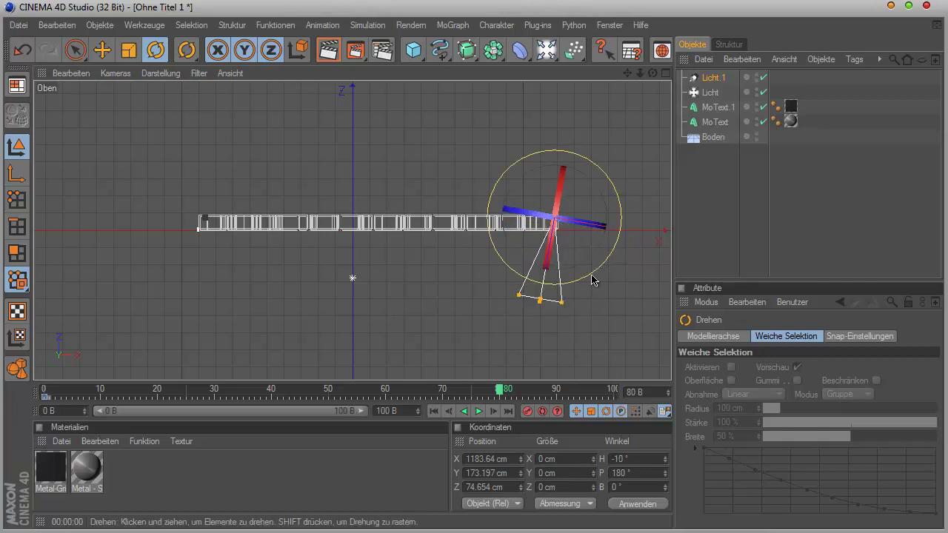
left_click(527, 411)
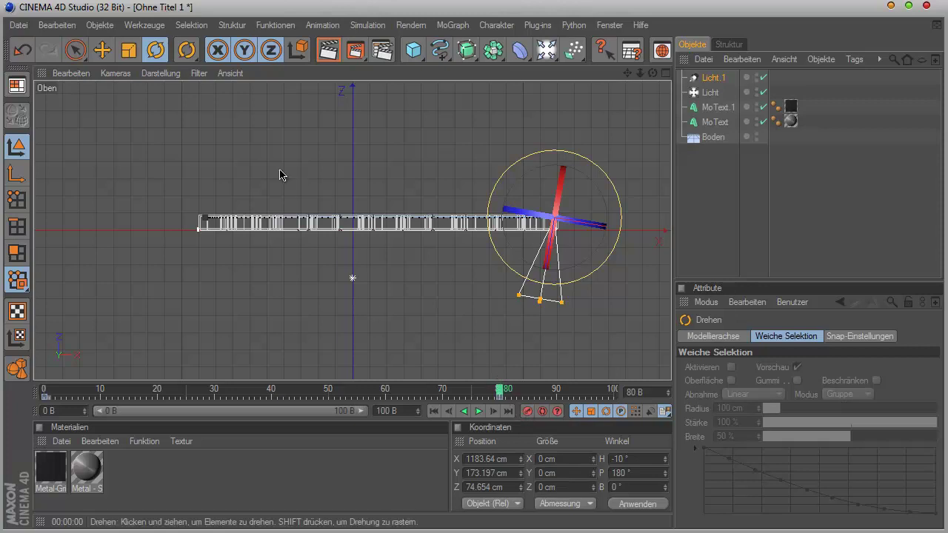
middle_click(281, 173)
middle_click(169, 152)
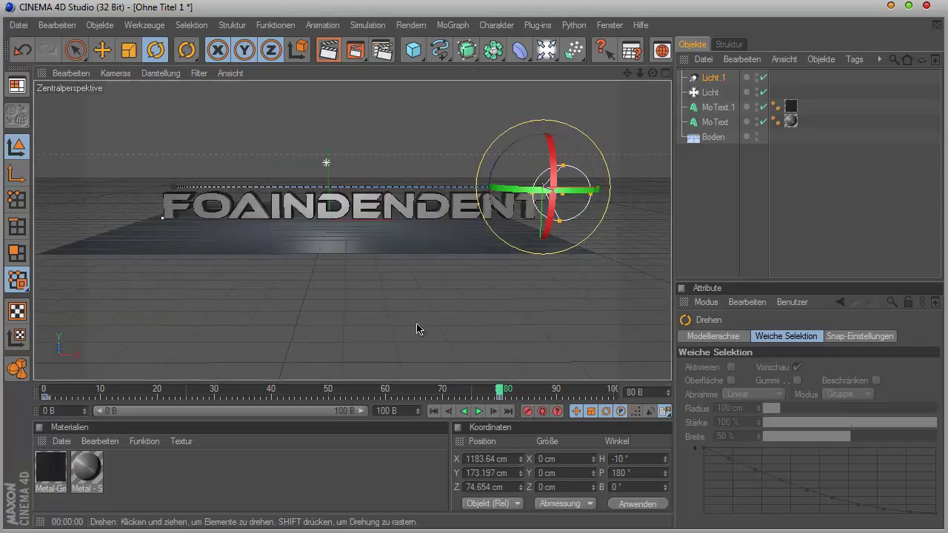
left_click(102, 50)
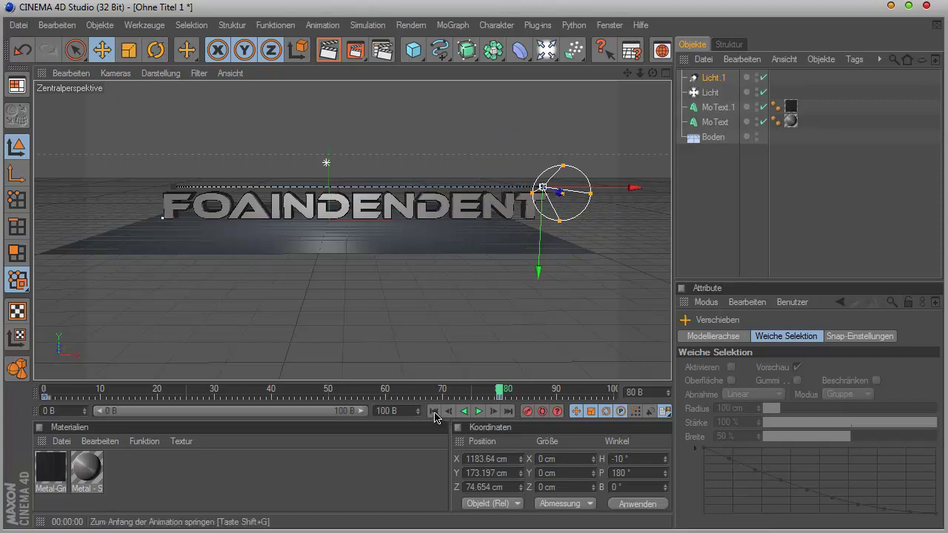
Play the animation from the start, pause it, and render a preview of that frame.
left_click(434, 411)
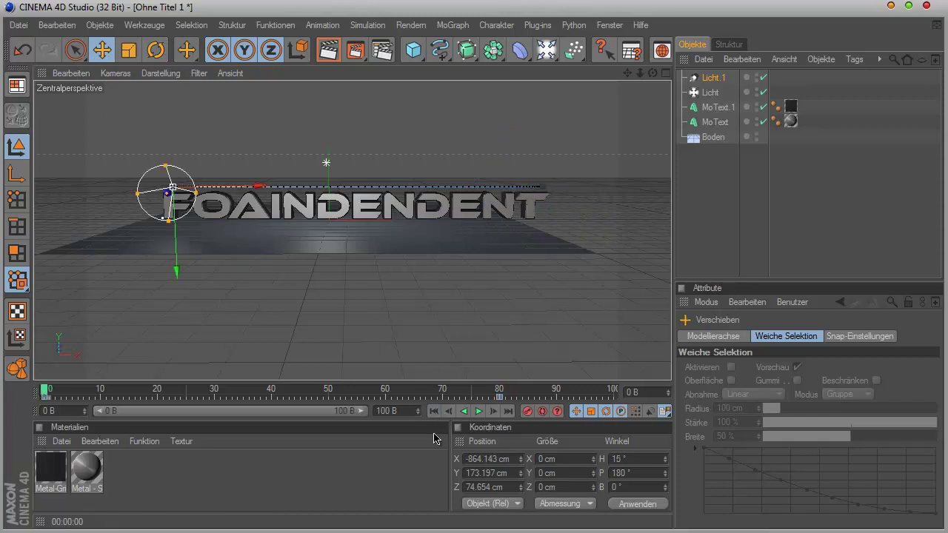
left_click(479, 411)
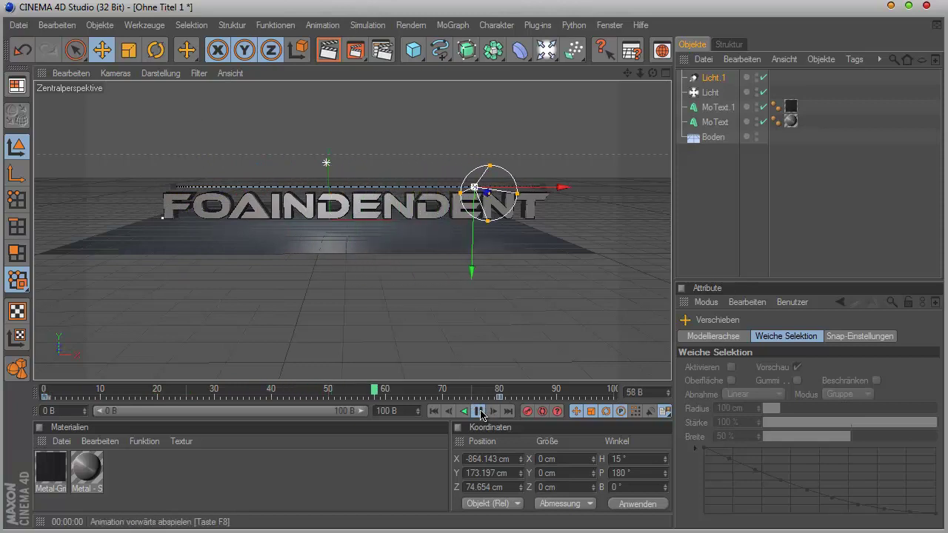
key("F8")
left_click(329, 49)
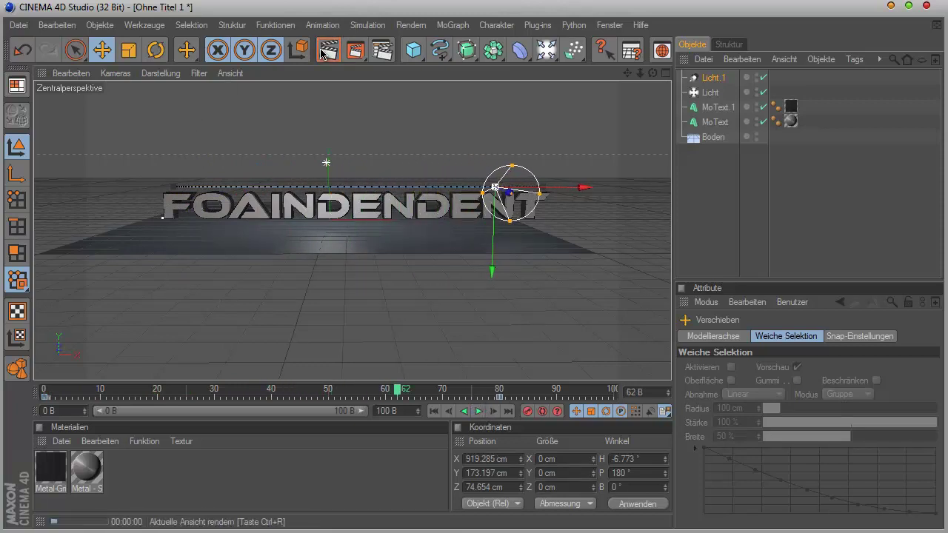
Play the light sweep forward and in reverse, render a preview, and scrub to frame 28.
left_click(479, 411)
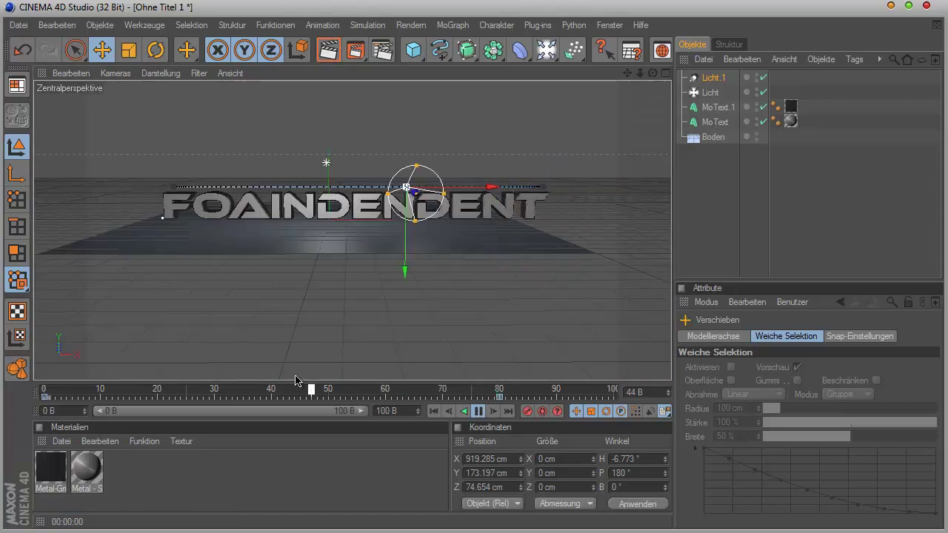
left_click(469, 413)
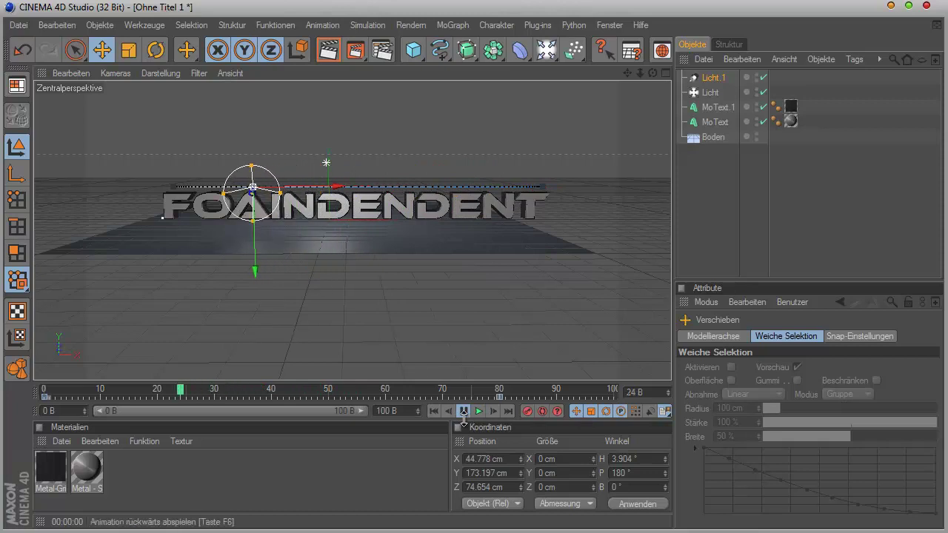
left_click(463, 414)
left_click(479, 413)
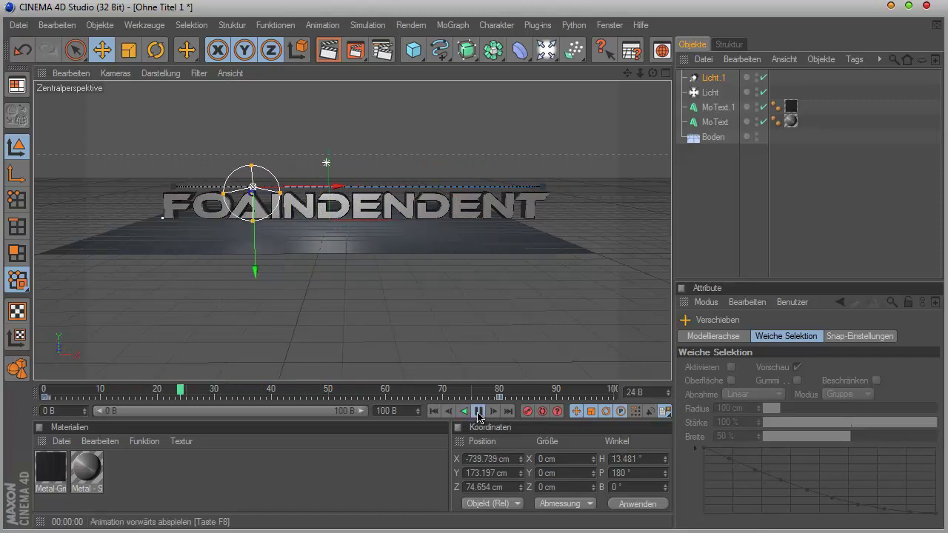
left_click(478, 414)
left_click(317, 59)
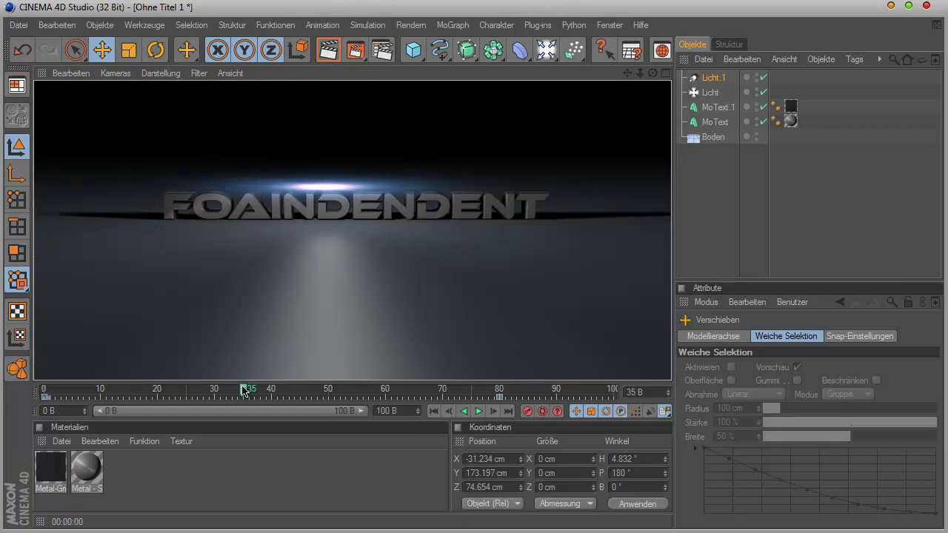
mouse_move(243, 391)
left_mouse_down()
mouse_move(190, 391)
mouse_move(314, 390)
mouse_move(203, 391)
left_mouse_up()
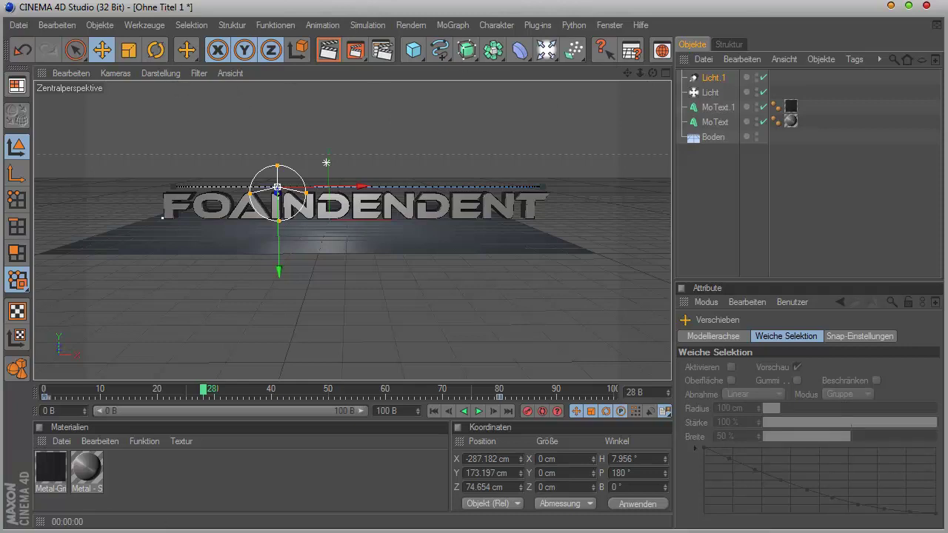
Minimize the CINEMA 4D Studio window to reveal the desktop.
left_click(891, 6)
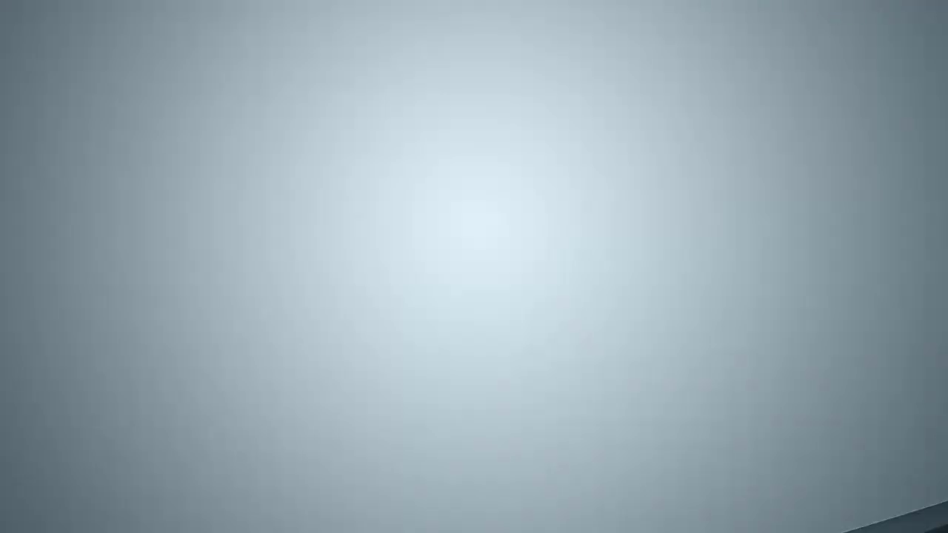